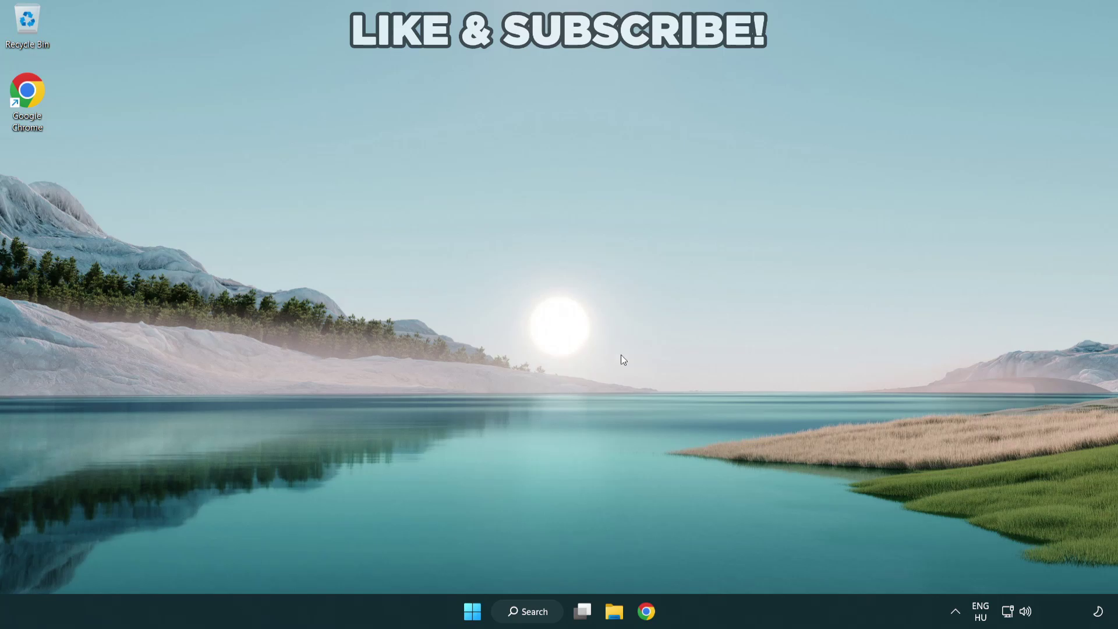
# - Switch the output device to Speakers (High Definition Audio Device) from Quick Settings and close the panel
pyautogui.click(1026, 612)
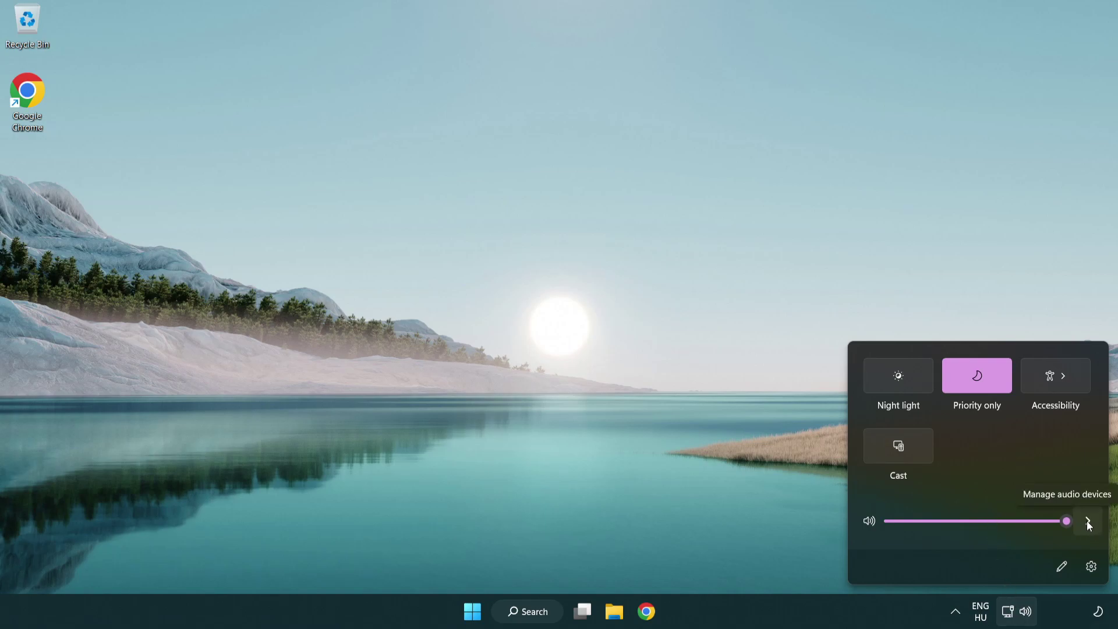
pyautogui.click(1088, 523)
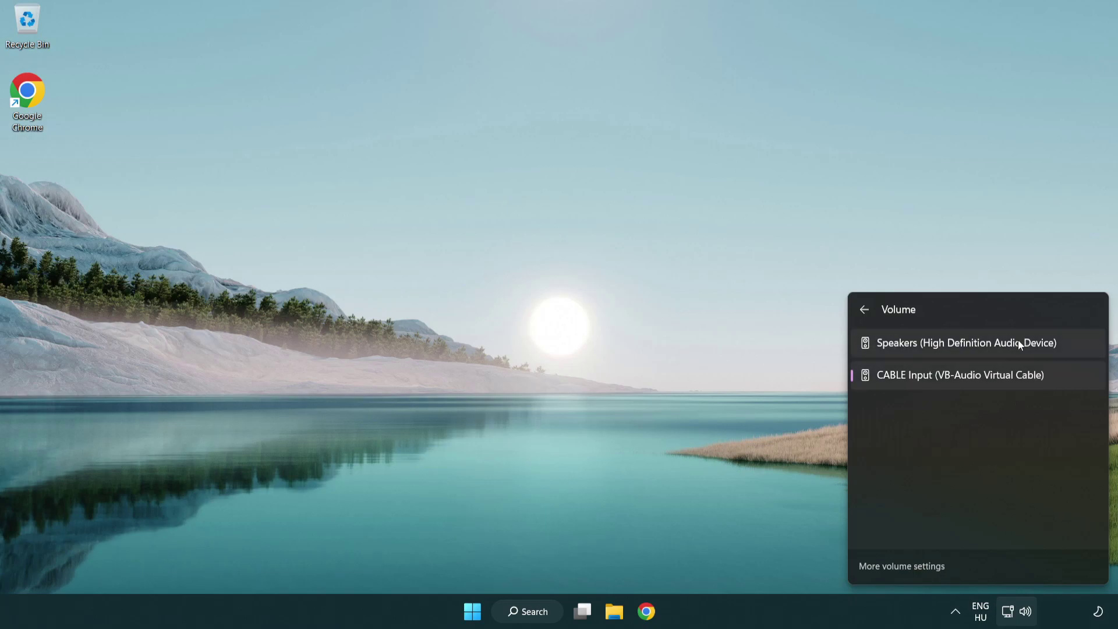
pyautogui.click(1072, 347)
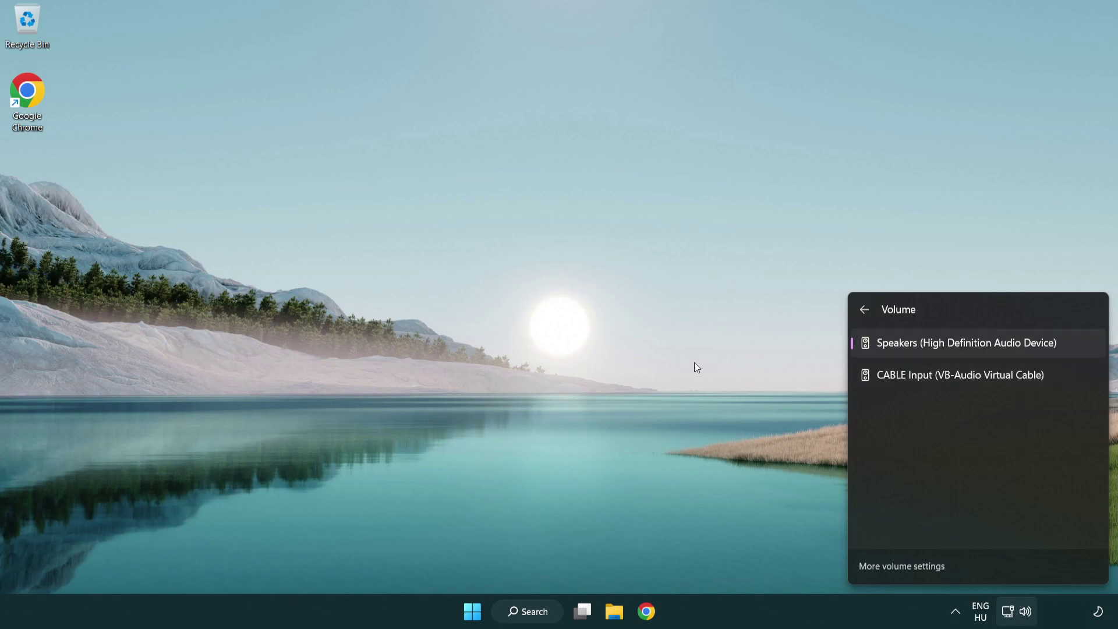
pyautogui.click(587, 333)
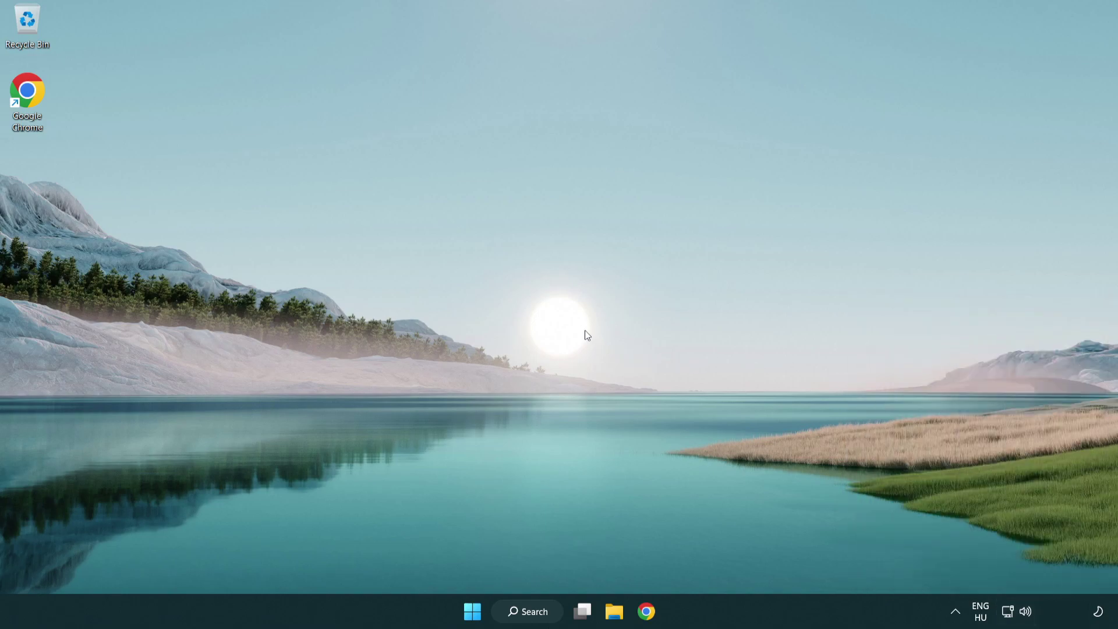
# - Reset sound devices and app volumes to recommended defaults in the Volume mixer, then close Settings
pyautogui.rightClick(1026, 612)
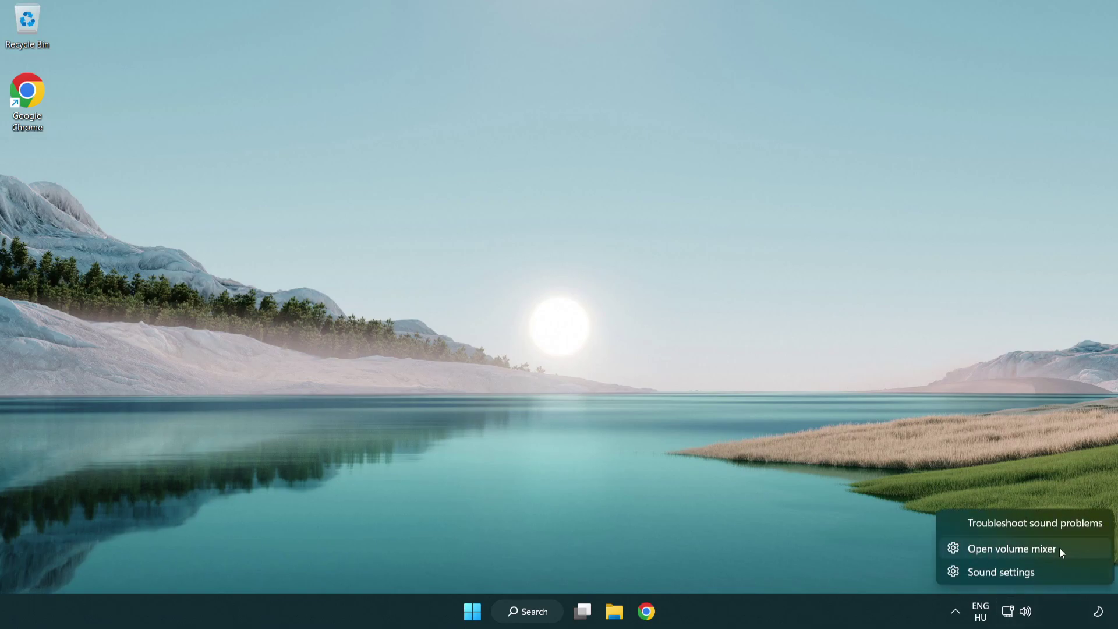
pyautogui.click(1079, 550)
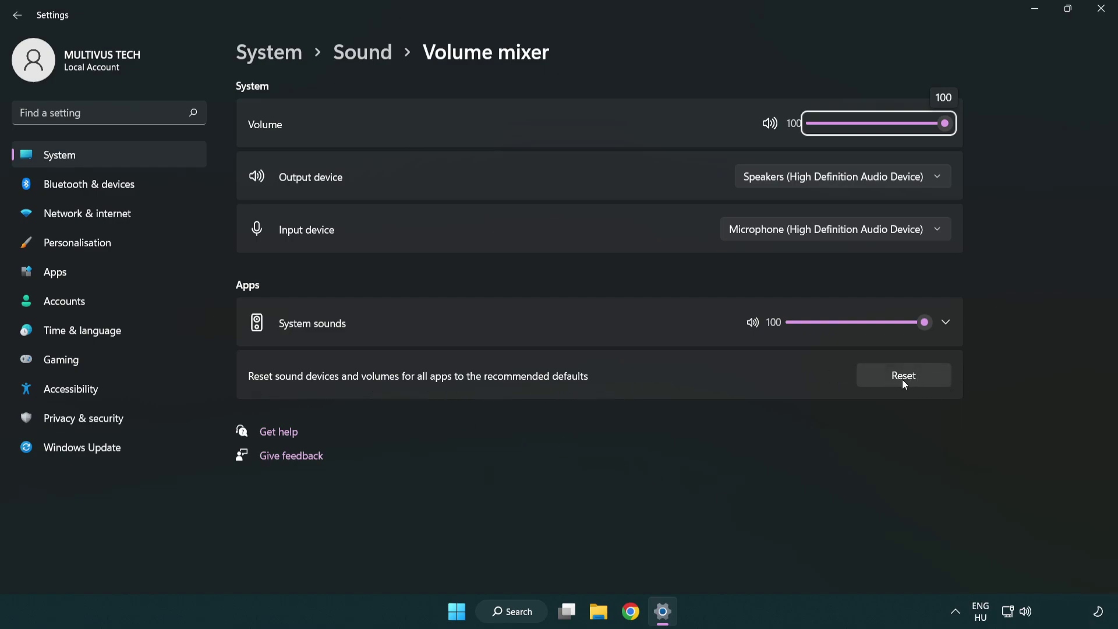
pyautogui.click(935, 383)
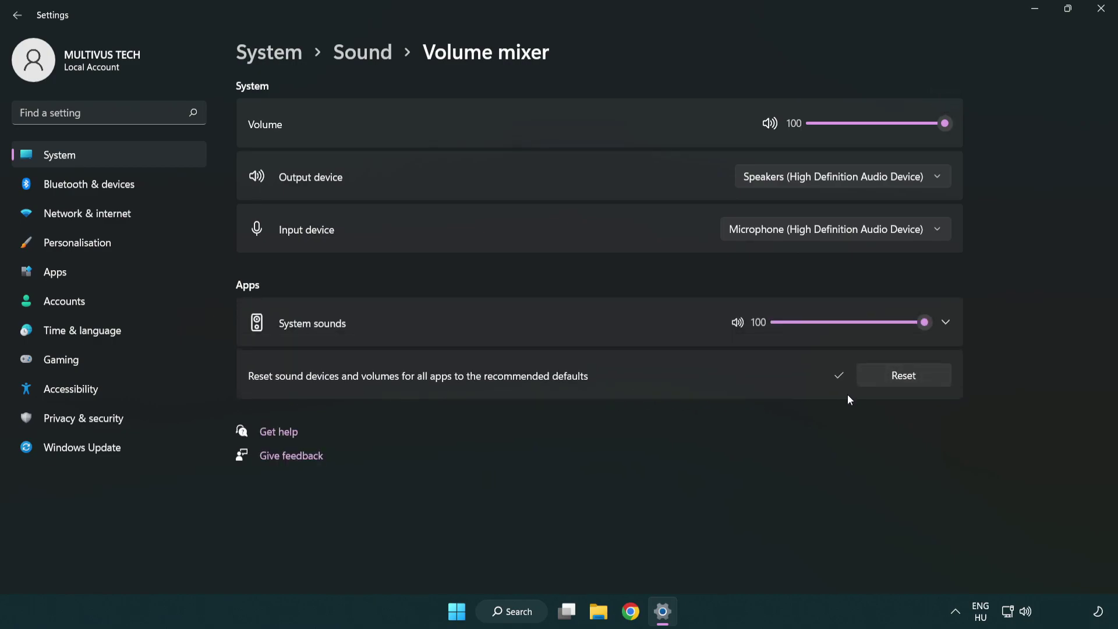
pyautogui.click(1105, 11)
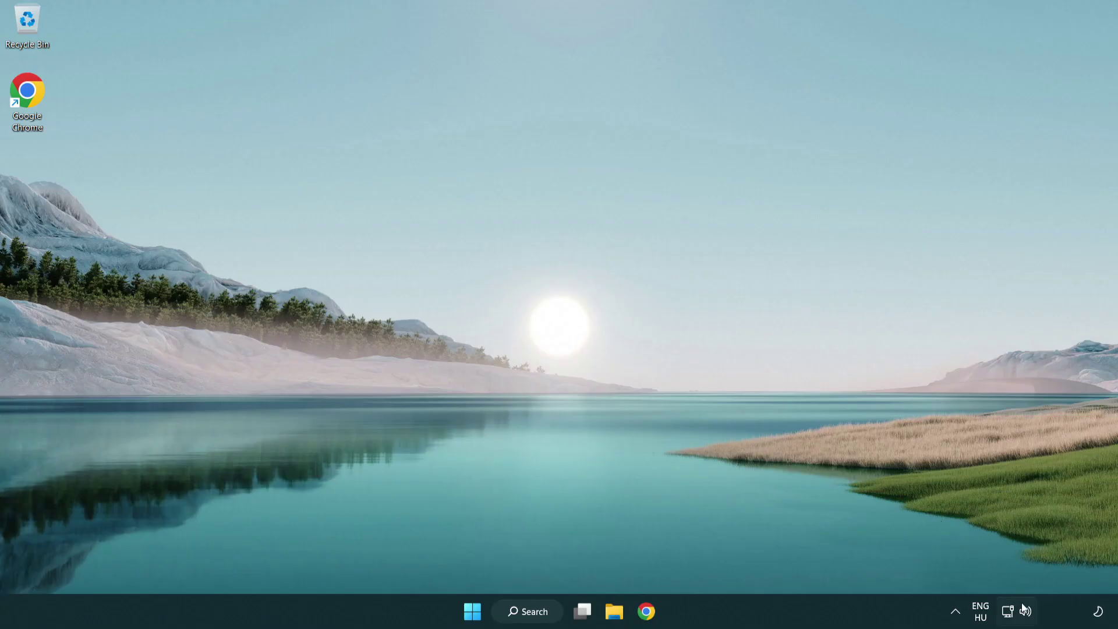
# - Open System > Sound settings, set output volume to 100, and scroll down to the Advanced section
pyautogui.rightClick(1026, 612)
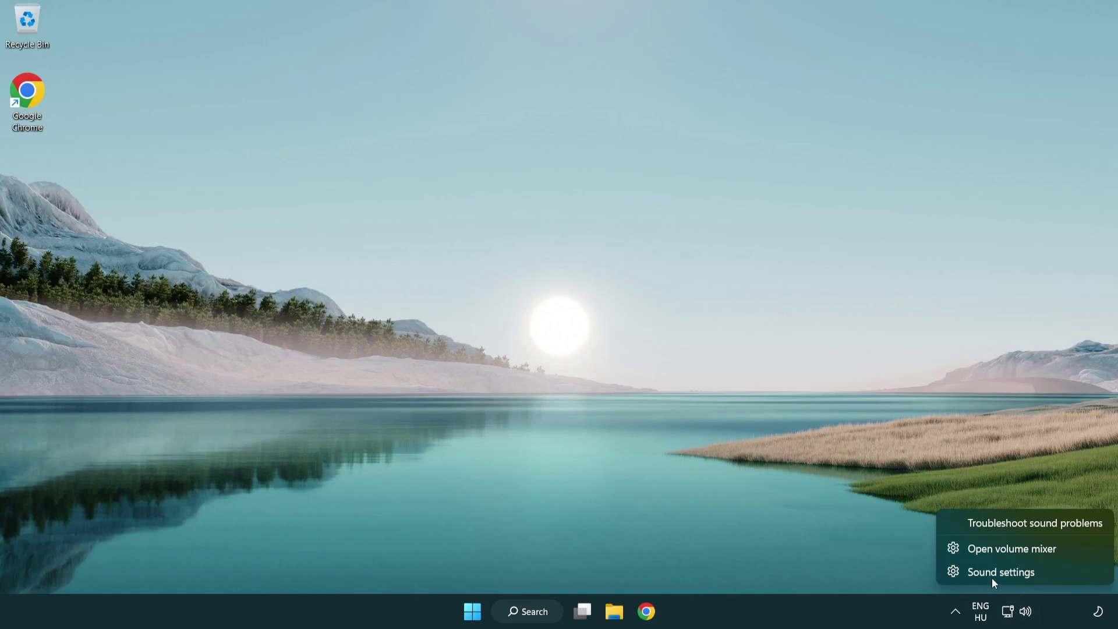
pyautogui.click(1070, 575)
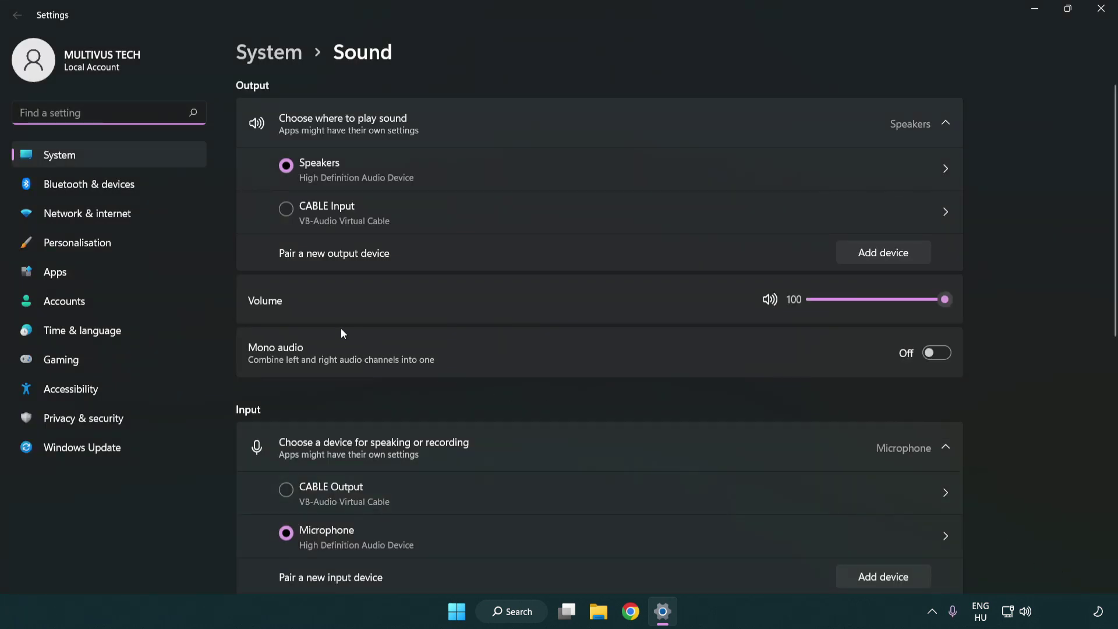
pyautogui.moveTo(900, 301); pyautogui.dragTo(999, 298)
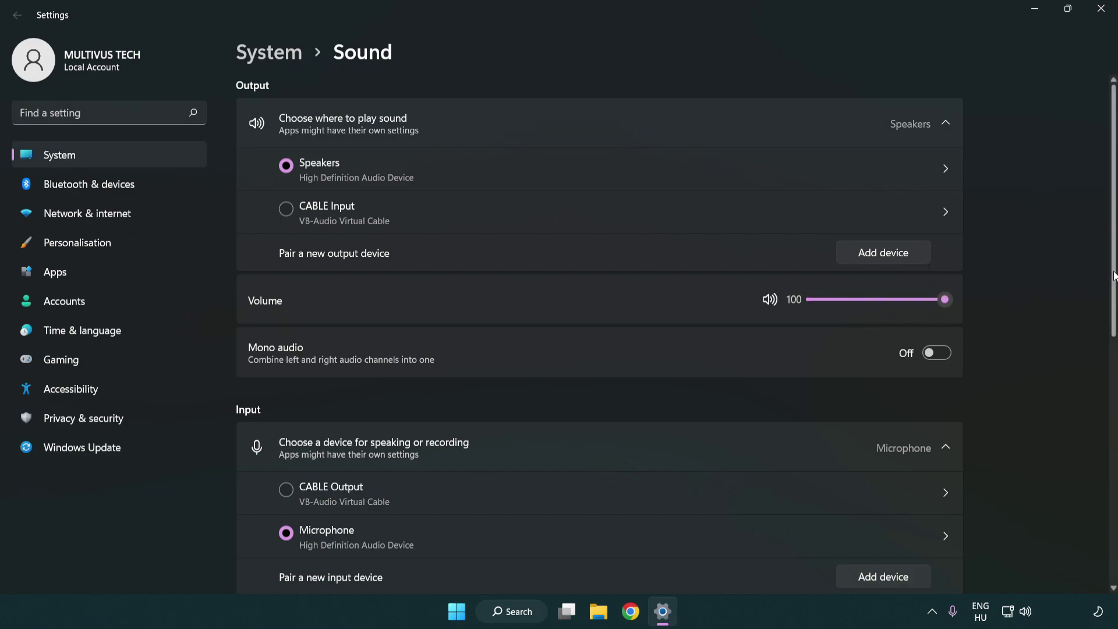
pyautogui.scroll(-6, 1115, 275)
pyautogui.scroll(-2, 652, 379)
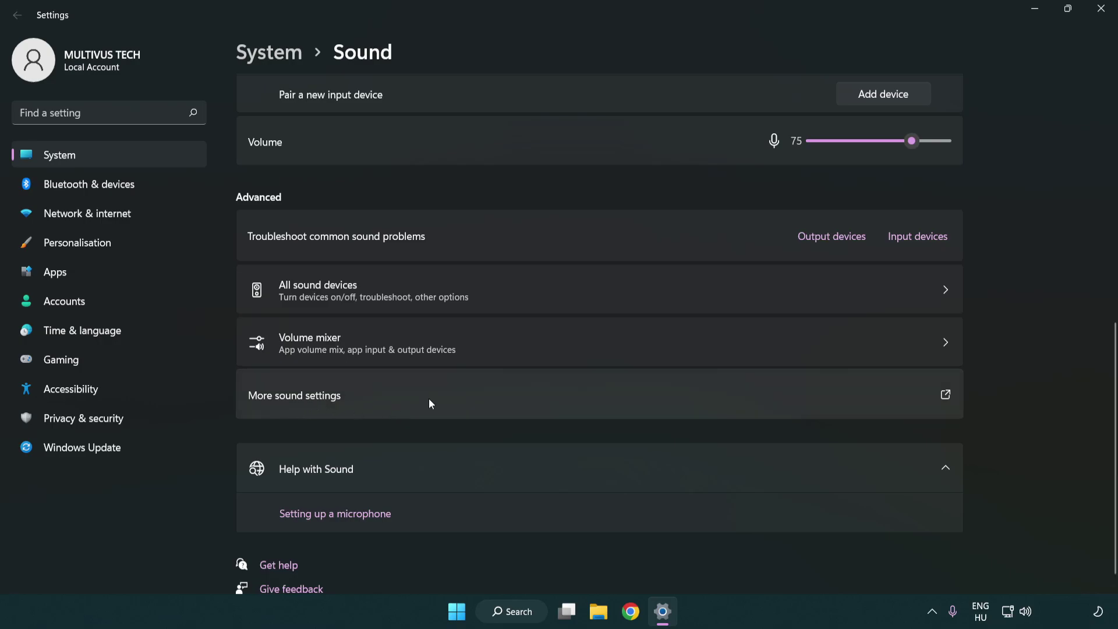
# - Disable the CABLE Input (VB-Audio Virtual Cable) playback device in the classic Sound dialog
pyautogui.click(431, 402)
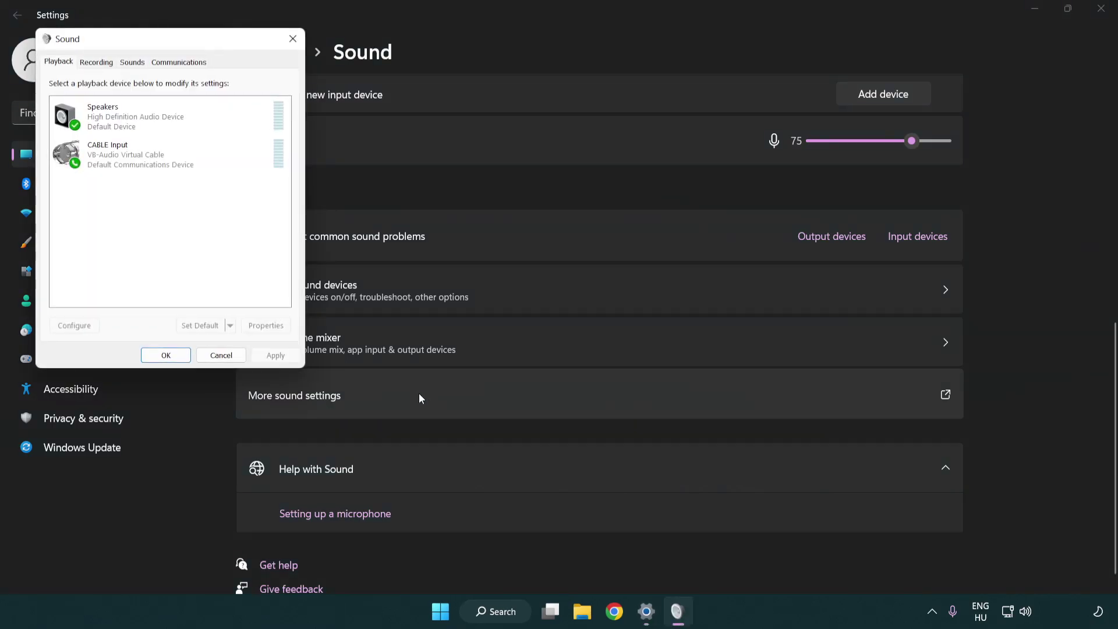
pyautogui.moveTo(198, 45); pyautogui.dragTo(575, 146)
pyautogui.click(538, 268)
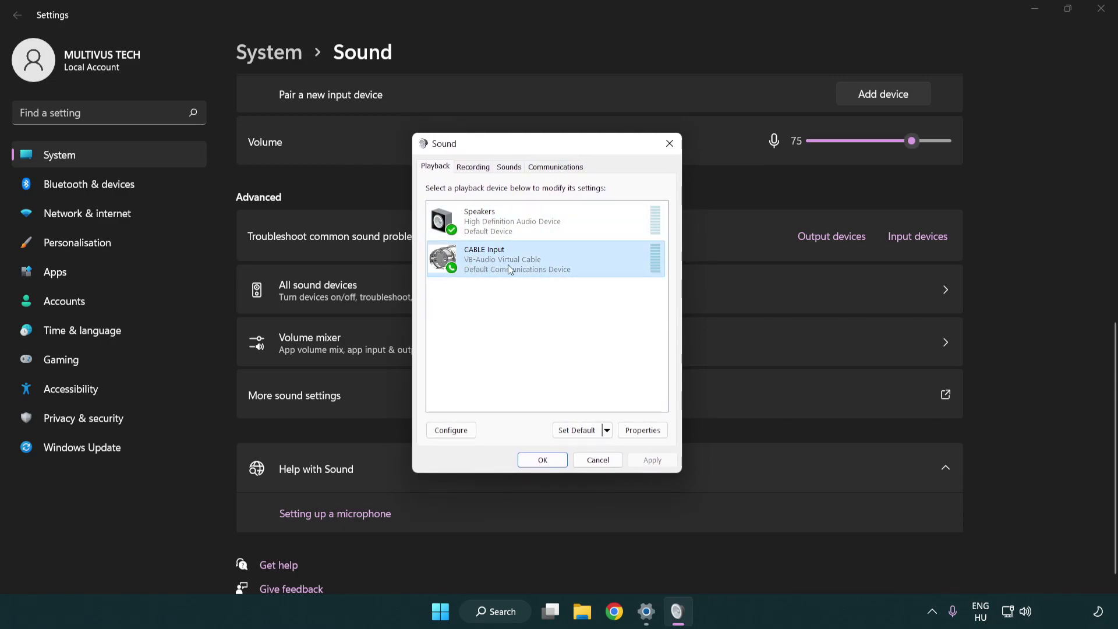
pyautogui.rightClick(508, 265)
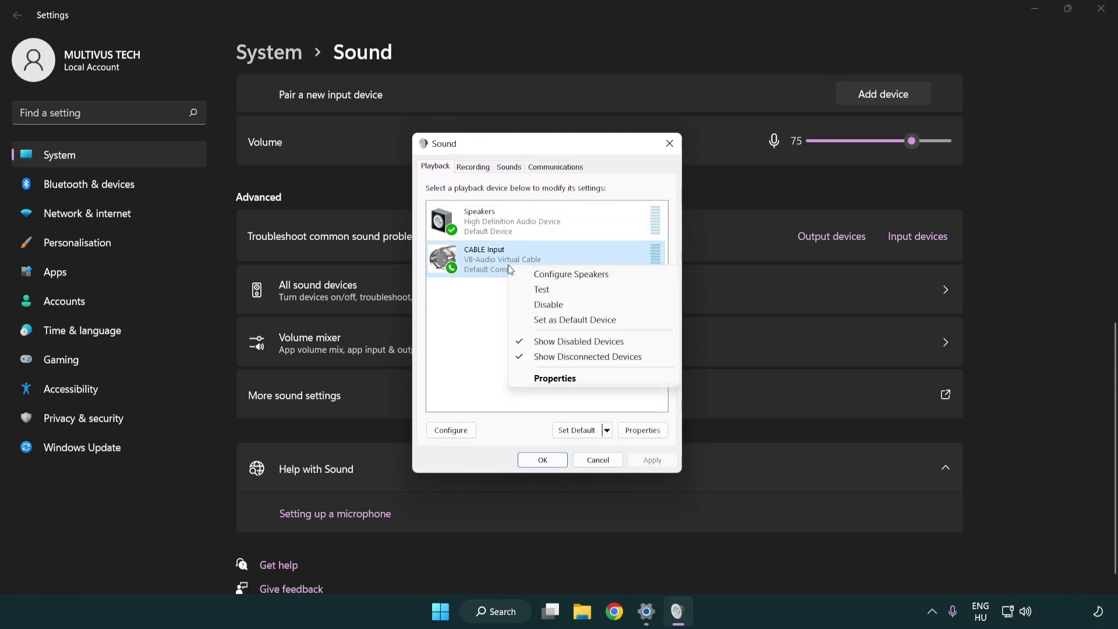
pyautogui.click(576, 306)
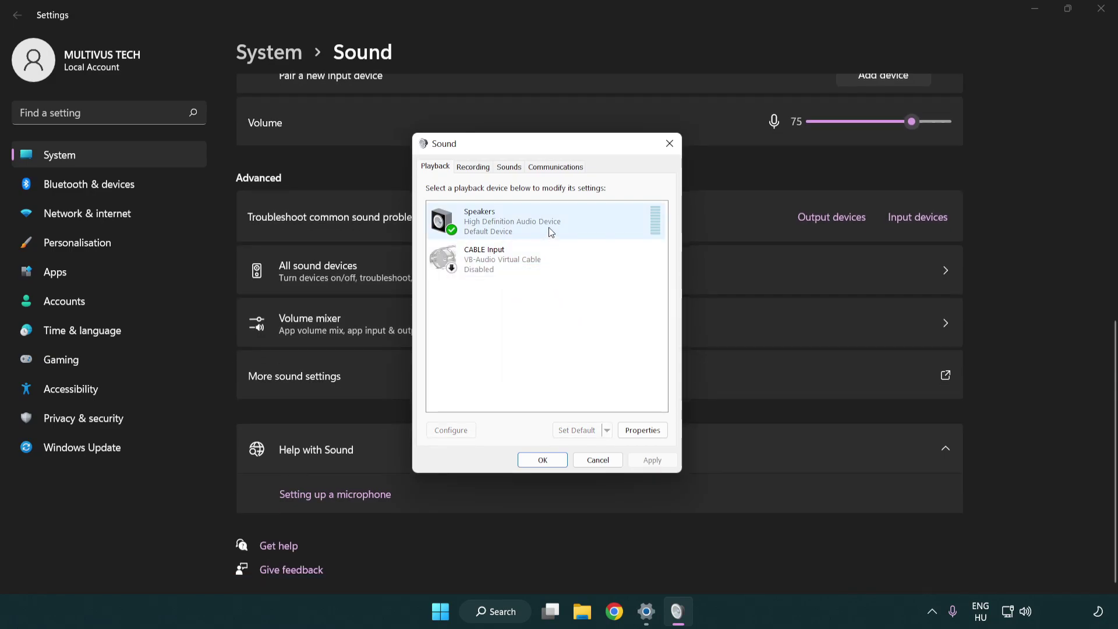
# - Configure Speakers as 7.1 Surround with all optional speakers and full-range front and surround speakers
pyautogui.rightClick(569, 223)
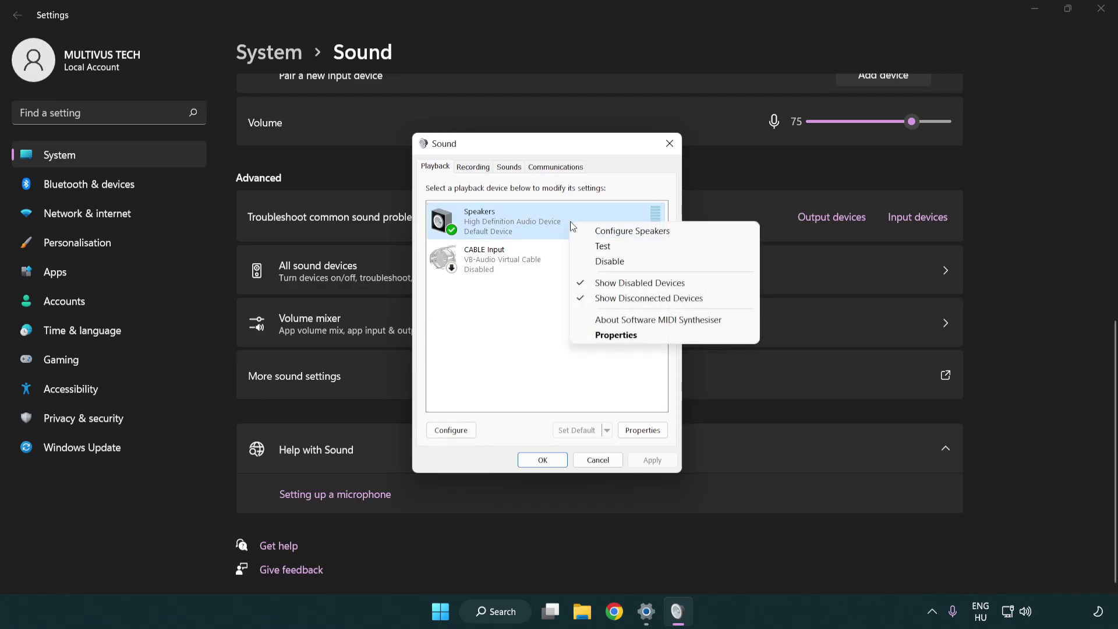
pyautogui.click(616, 233)
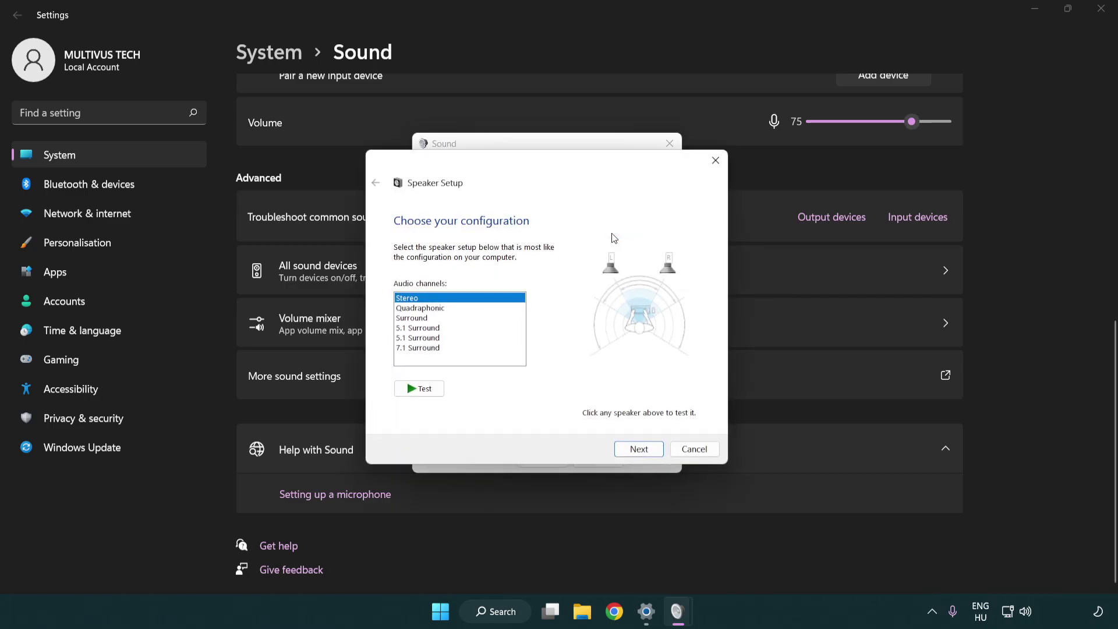
pyautogui.click(445, 329)
pyautogui.click(444, 348)
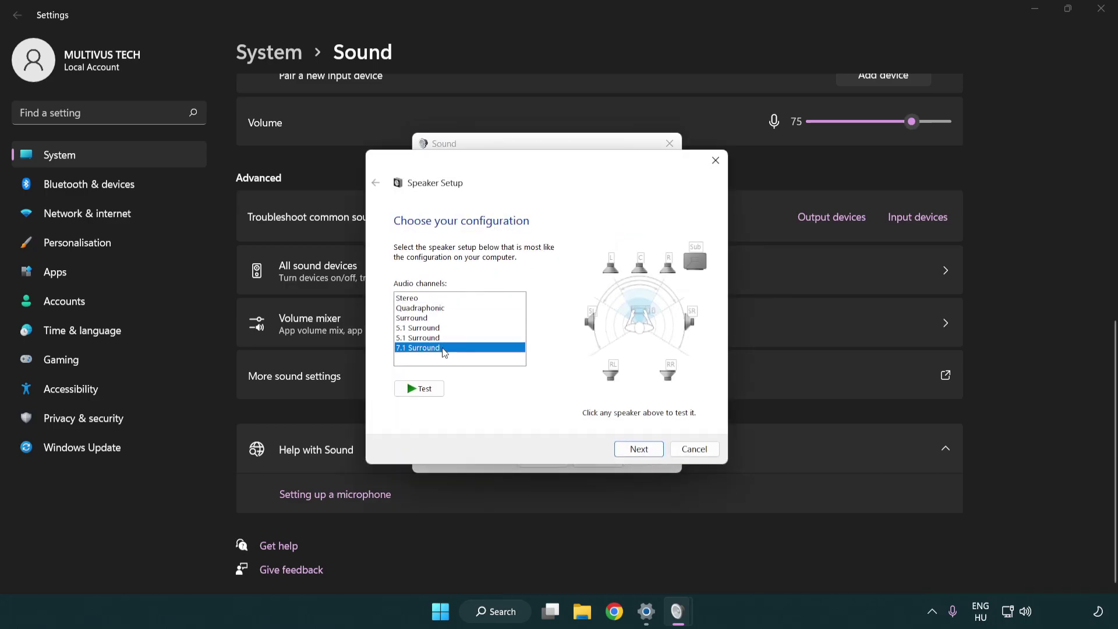
pyautogui.click(639, 449)
pyautogui.click(637, 449)
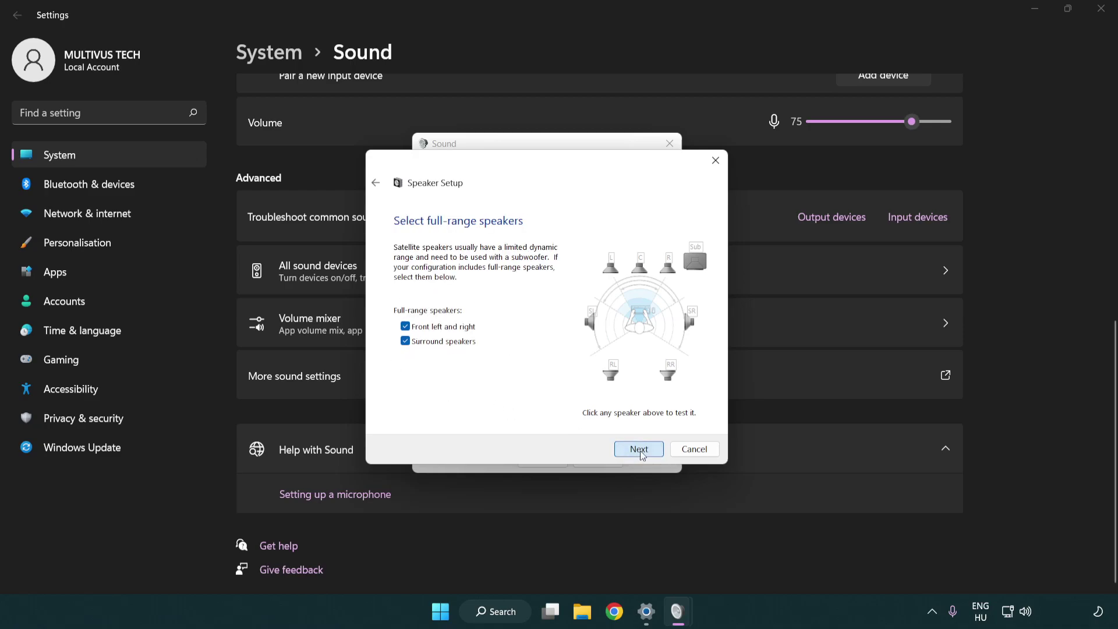
pyautogui.click(625, 446)
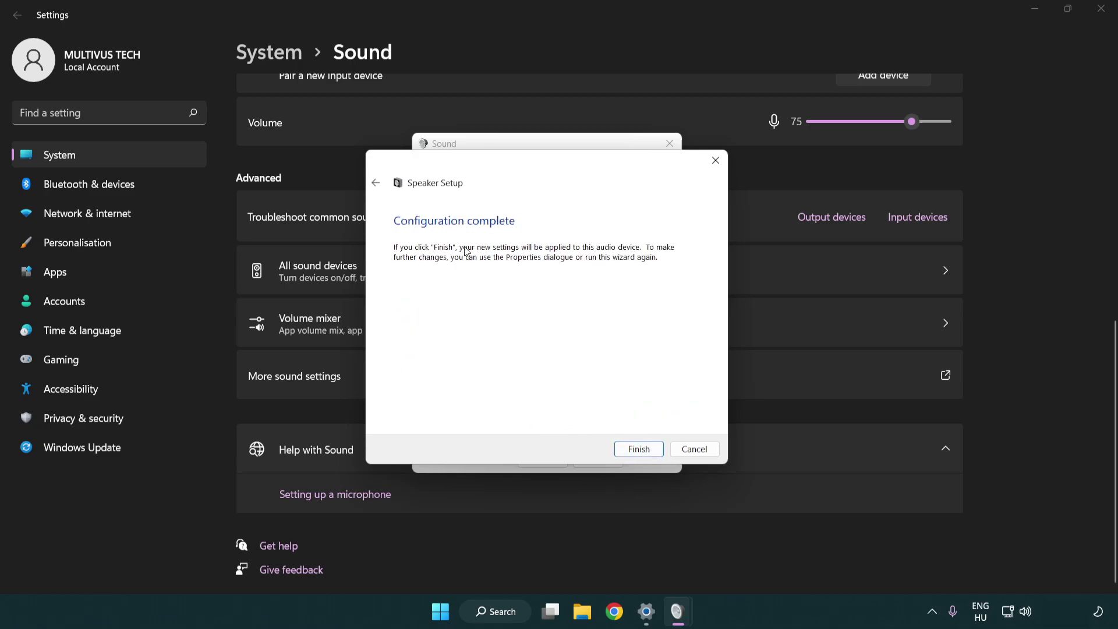
pyautogui.click(639, 450)
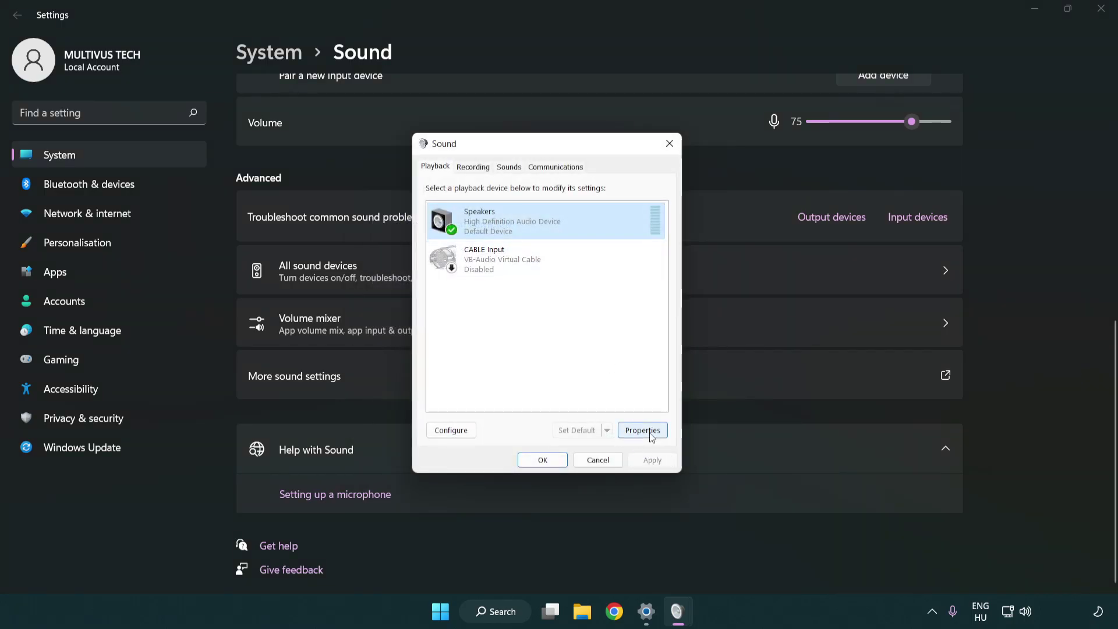
# - Turn off all audio enhancements in the Speakers properties
pyautogui.click(643, 431)
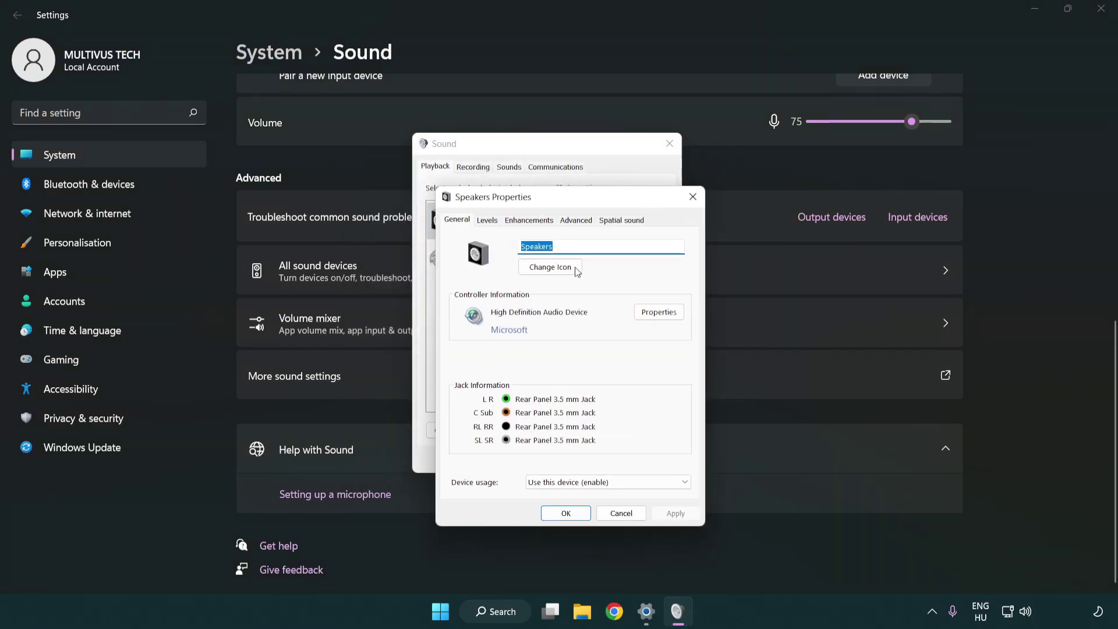
pyautogui.moveTo(565, 200); pyautogui.dragTo(545, 153)
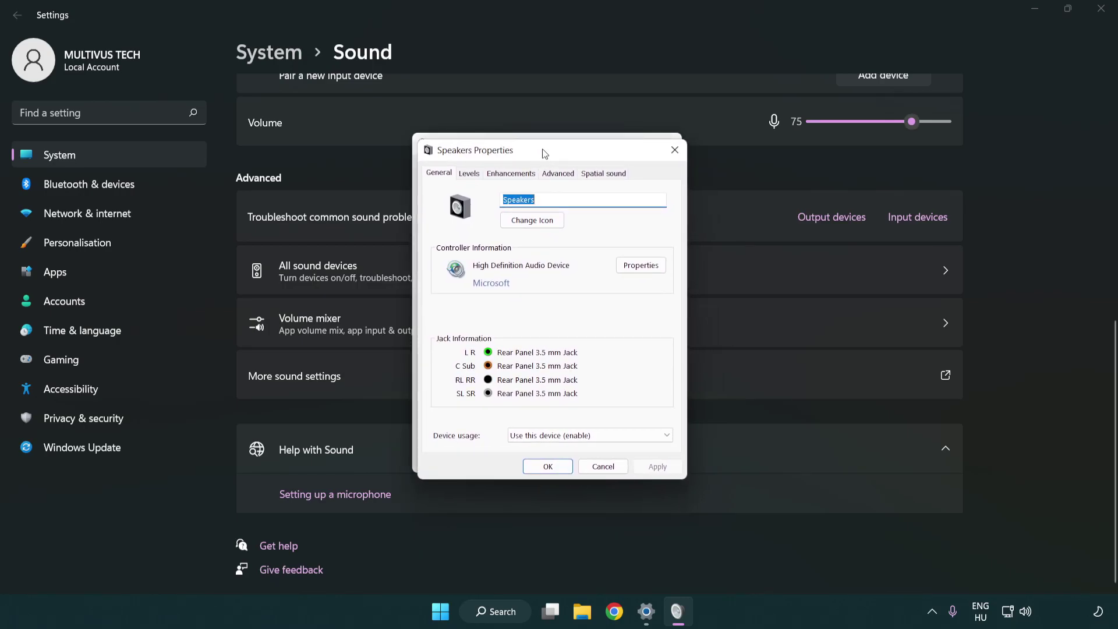
pyautogui.click(511, 173)
pyautogui.click(441, 233)
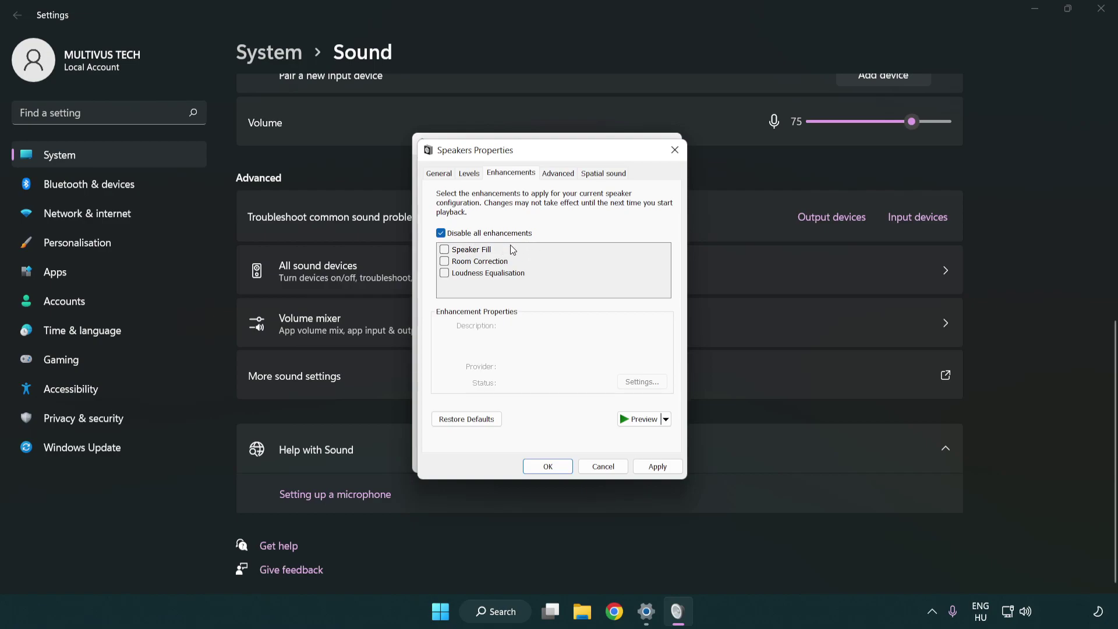
# - Set the Speakers default format to 16 bit, 48000 Hz (DVD Quality), apply it, and close properties
pyautogui.click(562, 178)
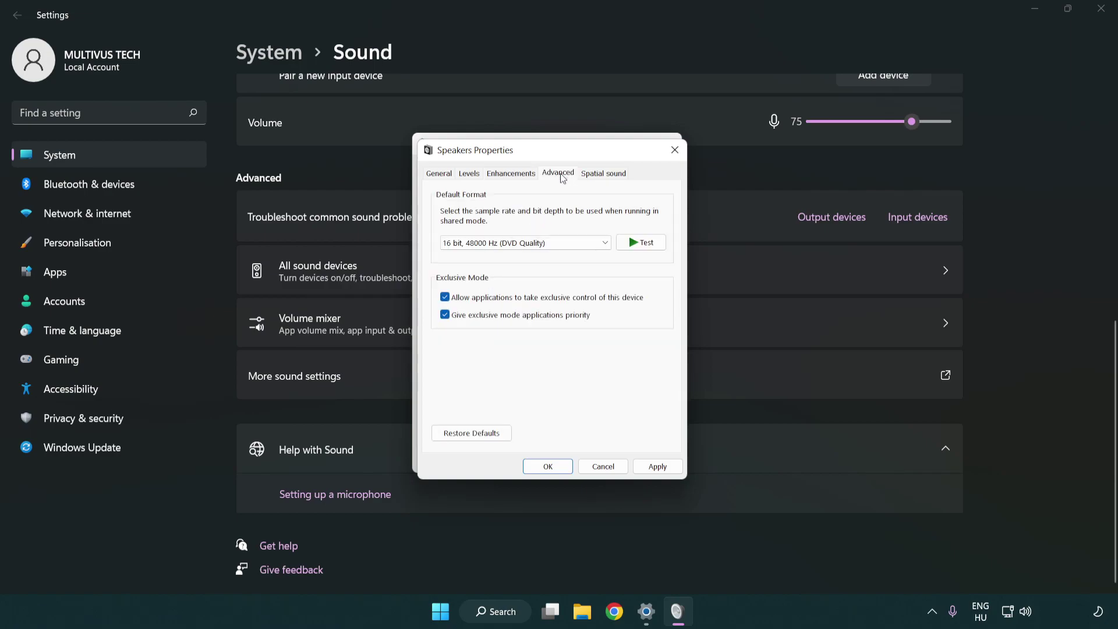
pyautogui.click(495, 243)
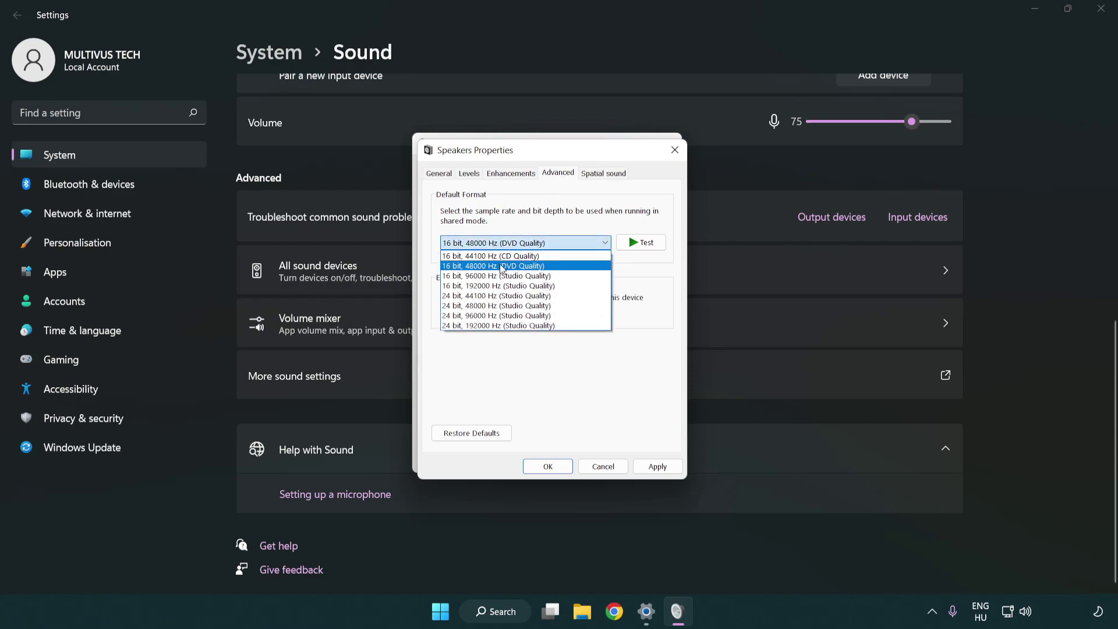
pyautogui.click(502, 267)
pyautogui.click(656, 467)
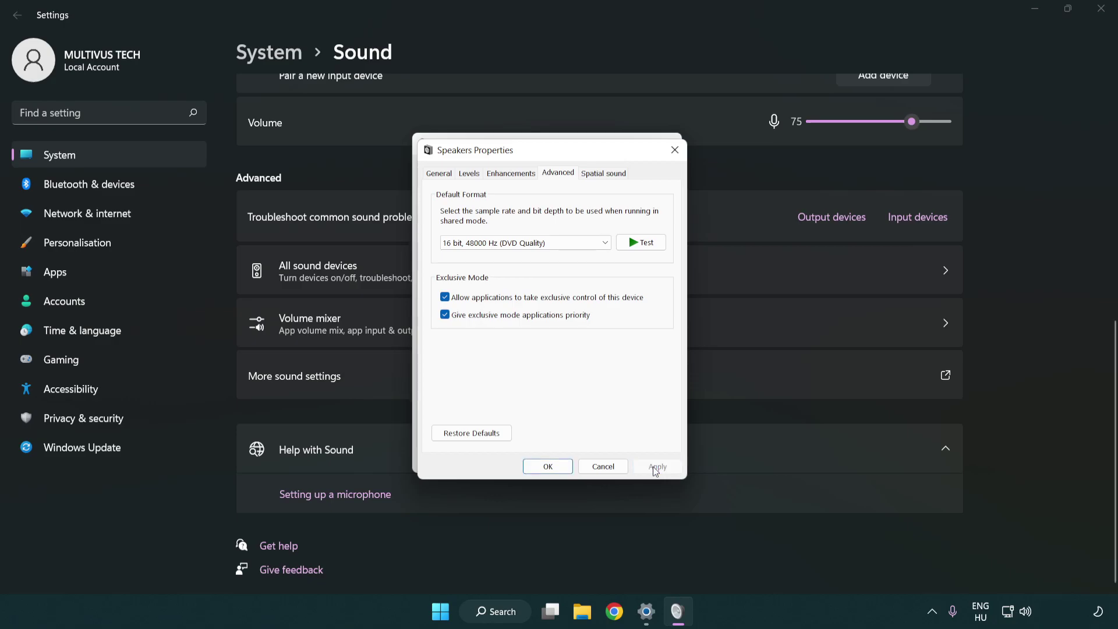
pyautogui.click(550, 468)
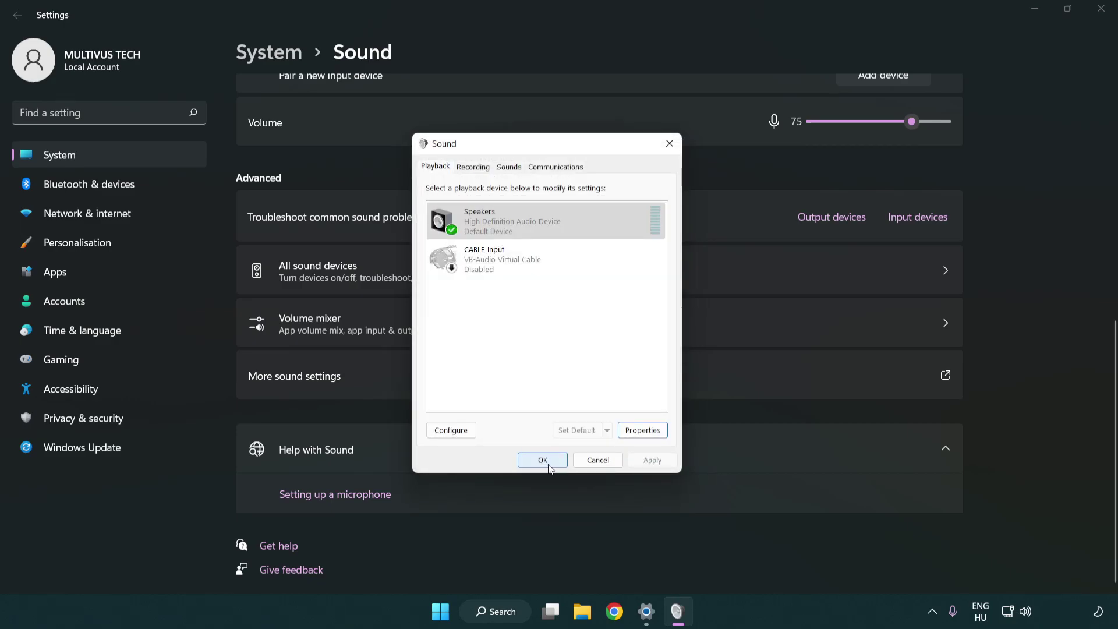
# - Close the Sound dialog and Settings, then search Windows for 'device manager'
pyautogui.click(544, 463)
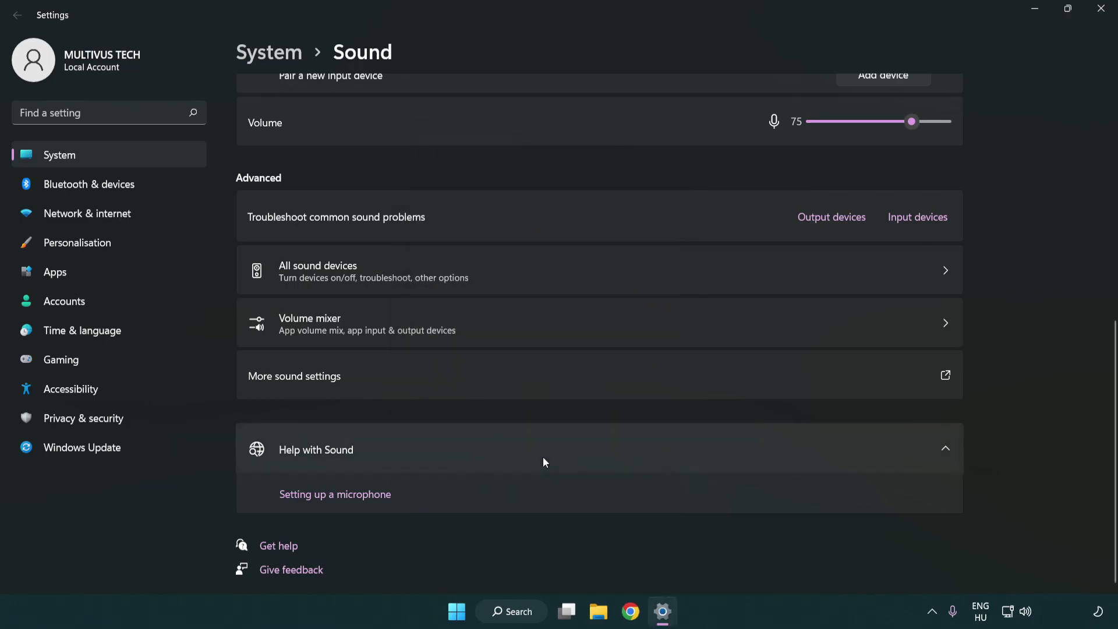
pyautogui.click(1100, 20)
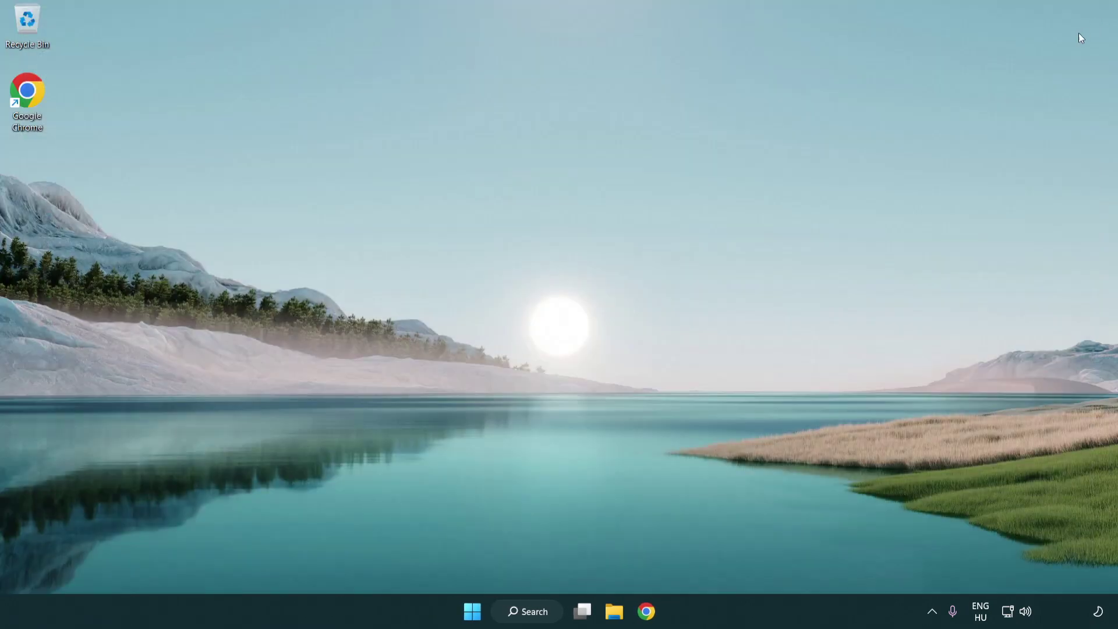
pyautogui.click(474, 617)
pyautogui.click(743, 564)
pyautogui.click(533, 613)
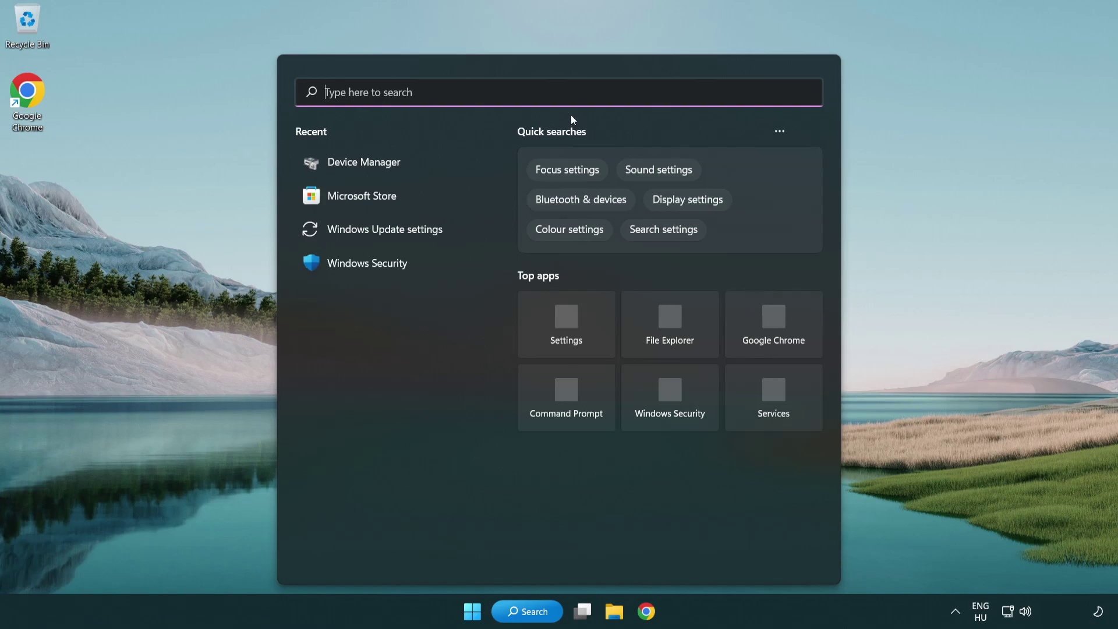
pyautogui.write('device manager')
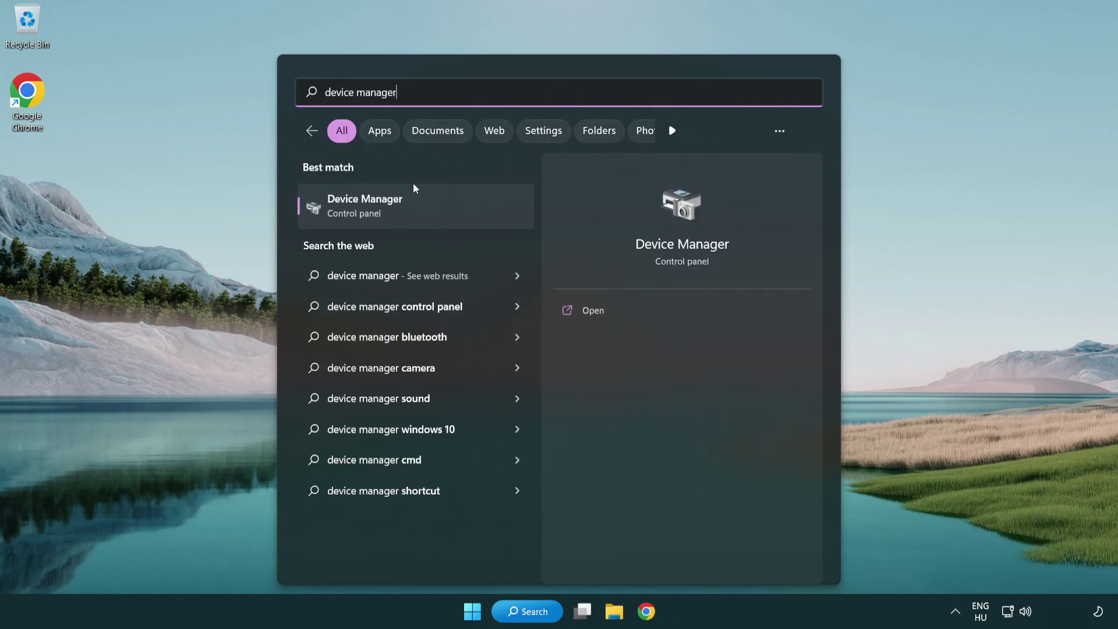
# - Open Device Manager and bring up the context menu for High Definition Audio Device under Sound, video and game controllers
pyautogui.click(458, 213)
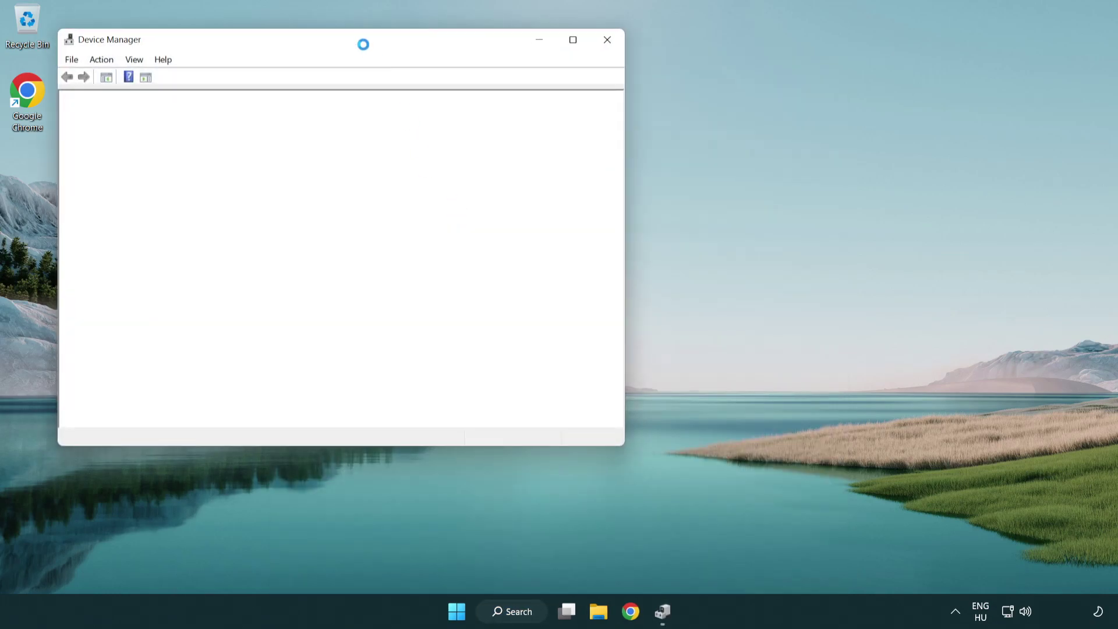
pyautogui.moveTo(355, 37); pyautogui.dragTo(566, 104)
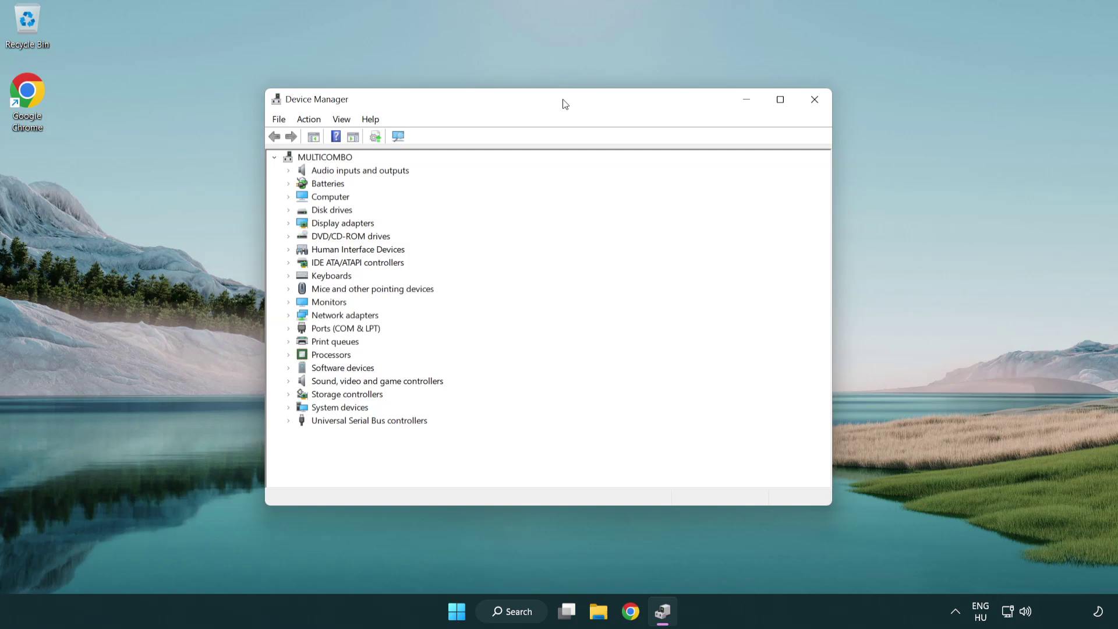
pyautogui.click(344, 382)
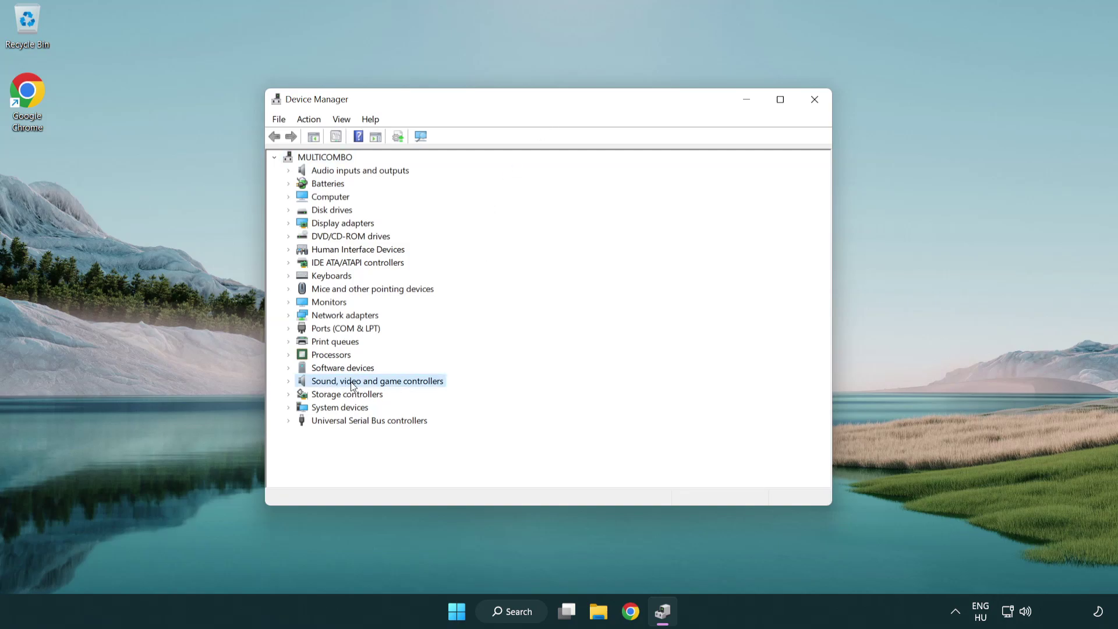
pyautogui.click(289, 382)
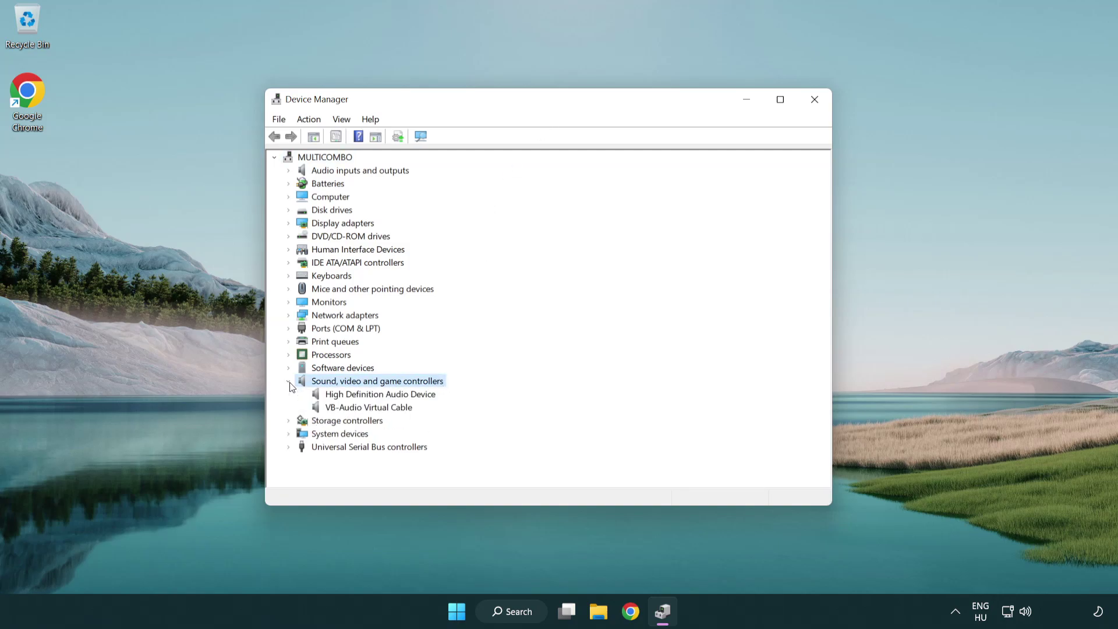
pyautogui.click(347, 396)
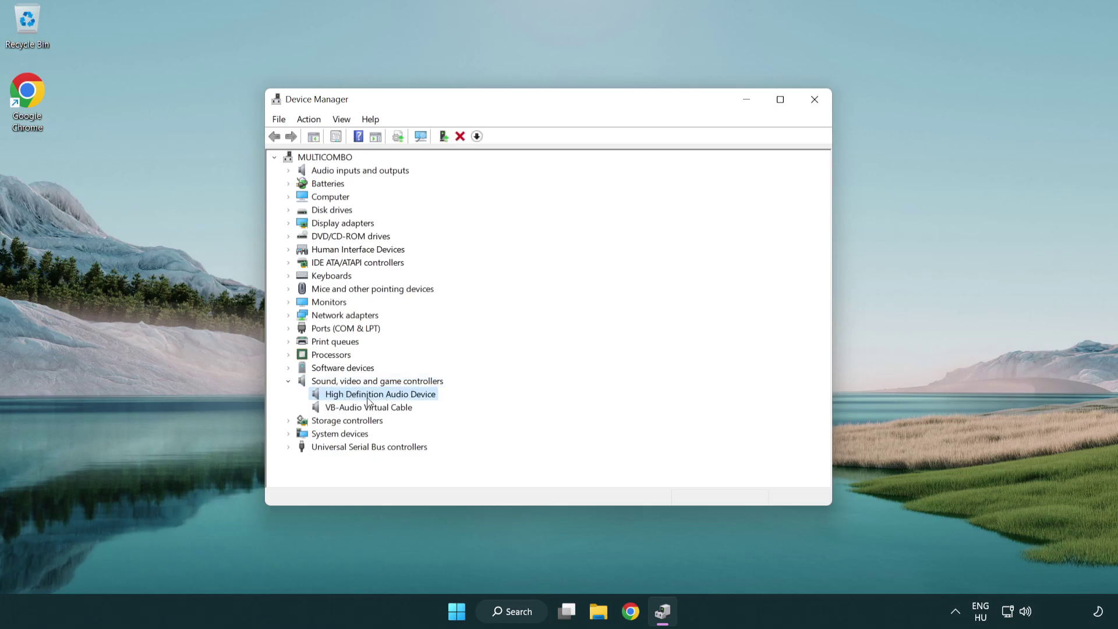
pyautogui.rightClick(391, 399)
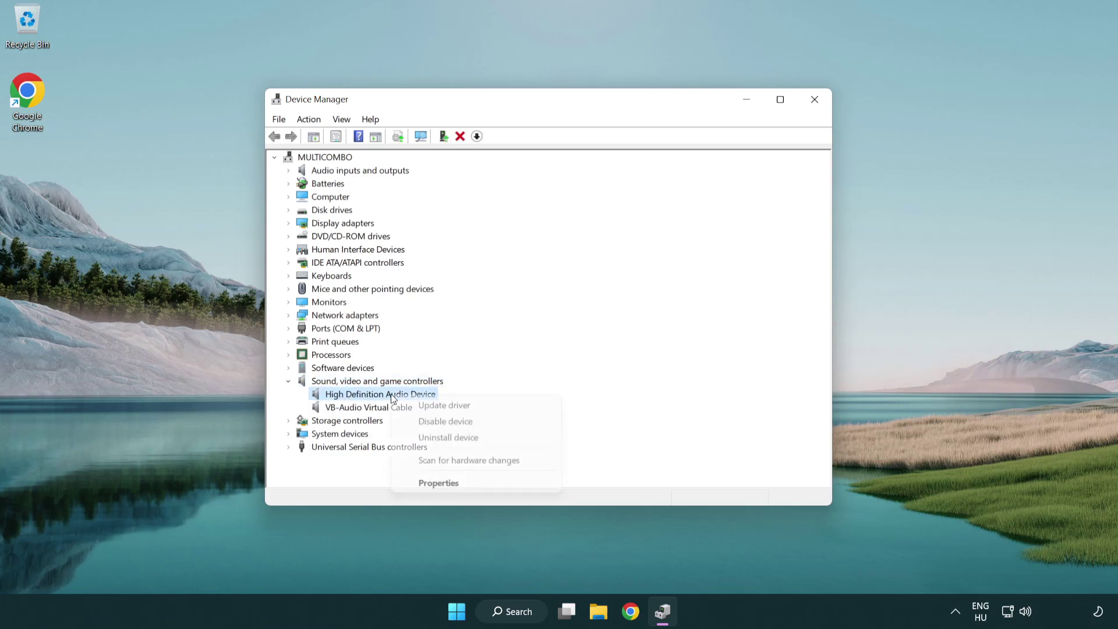
# - Reinstall the High Definition Audio Device driver picked from the computer's list of available drivers
pyautogui.click(483, 404)
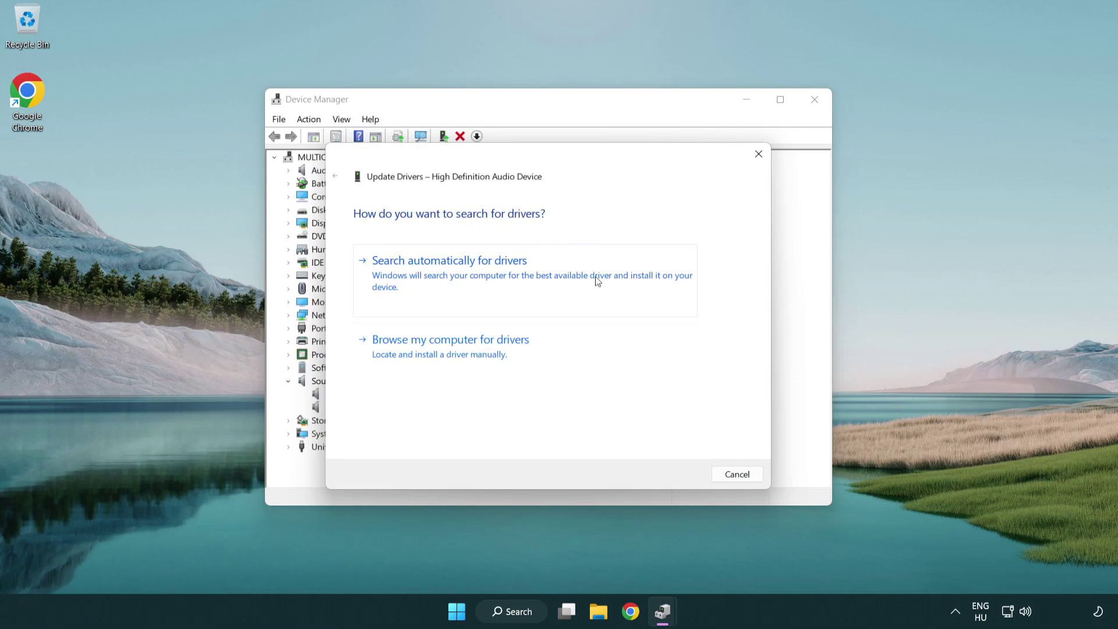
pyautogui.click(453, 366)
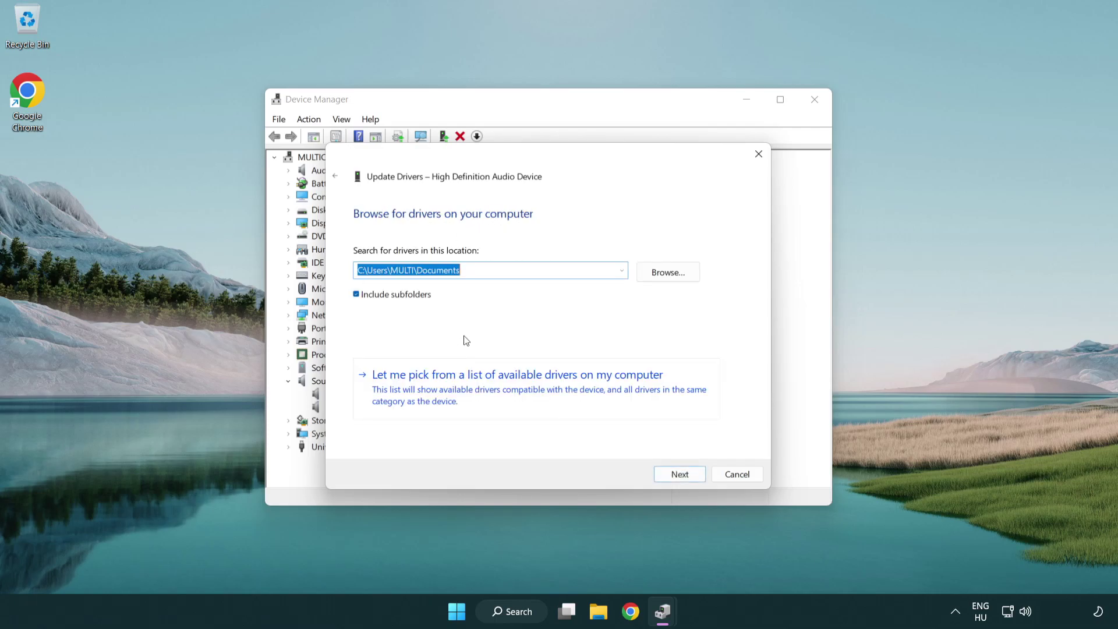
pyautogui.click(537, 393)
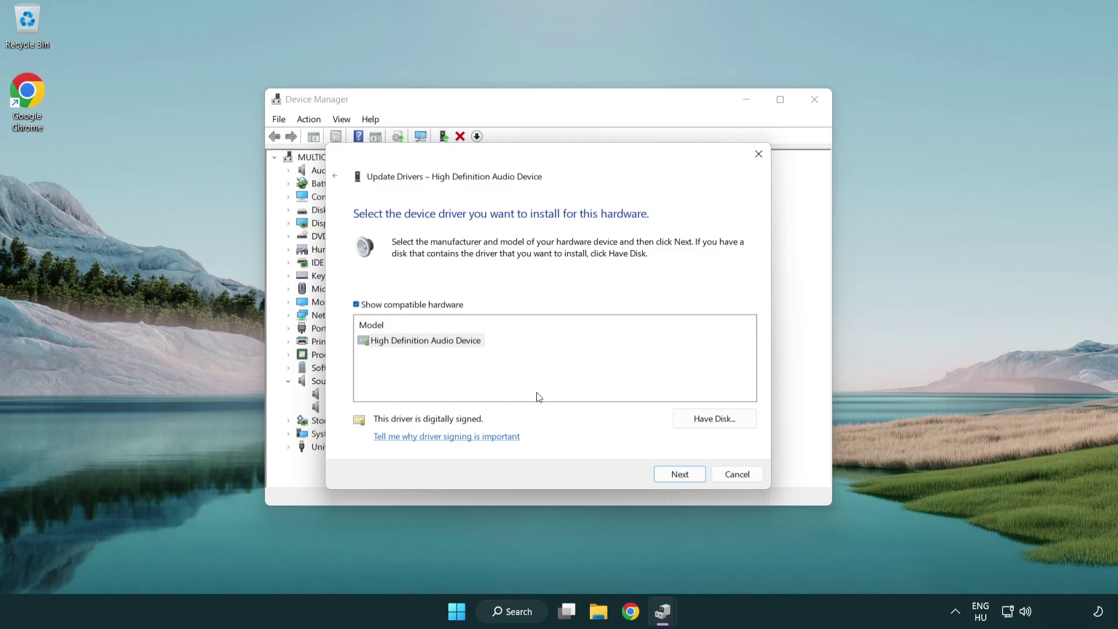
pyautogui.click(358, 343)
pyautogui.click(358, 343)
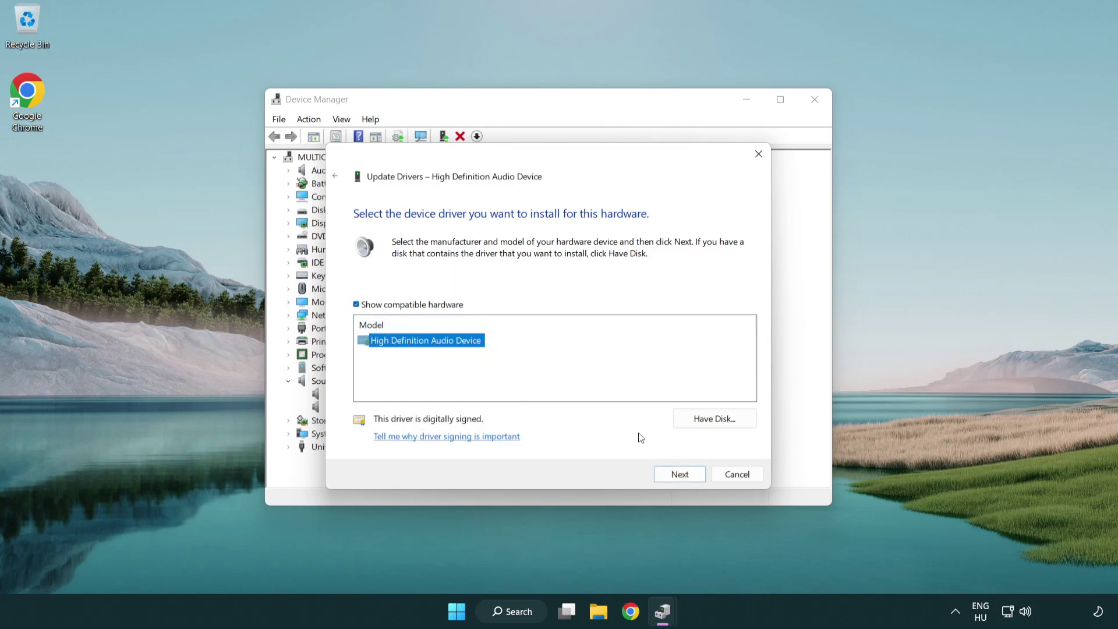
pyautogui.click(693, 479)
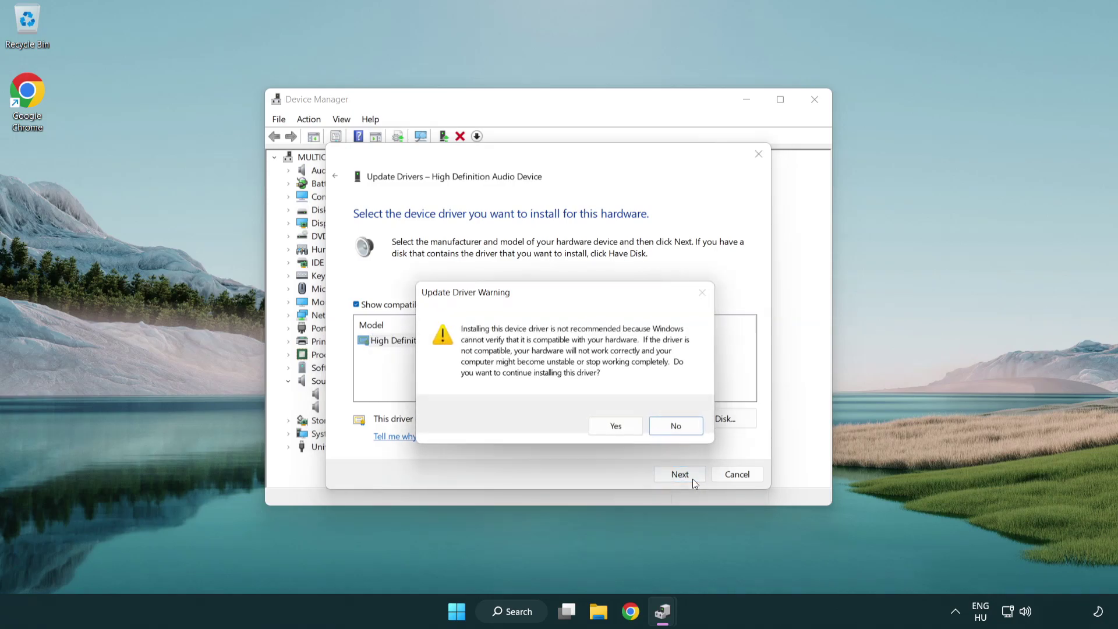
pyautogui.click(615, 429)
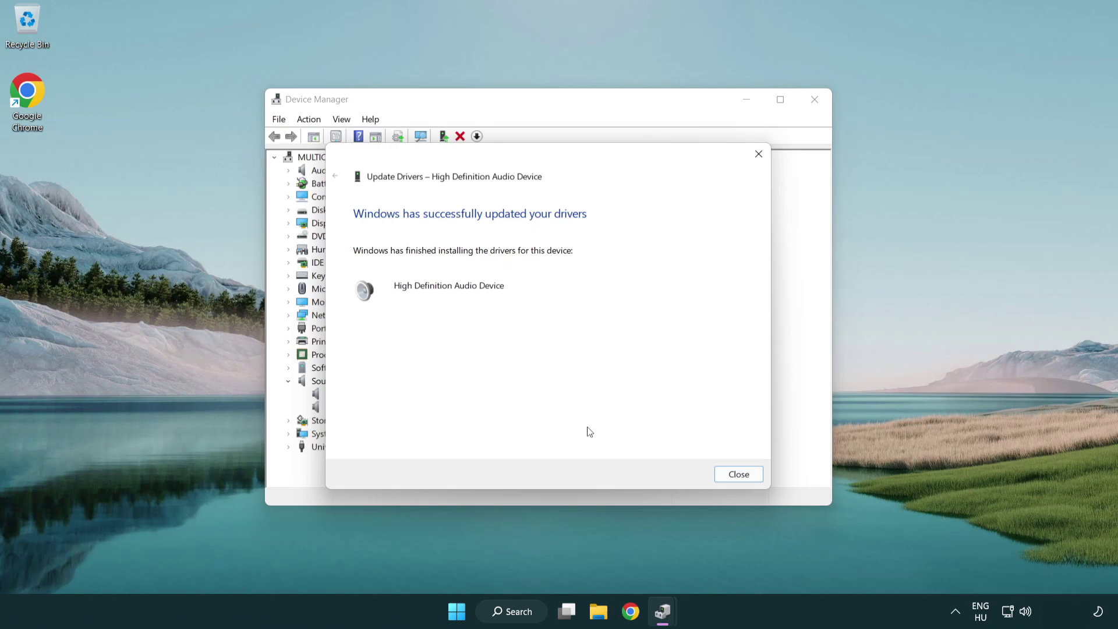
# - Close the driver wizard and Device Manager, then show the Start menu power options
pyautogui.click(740, 475)
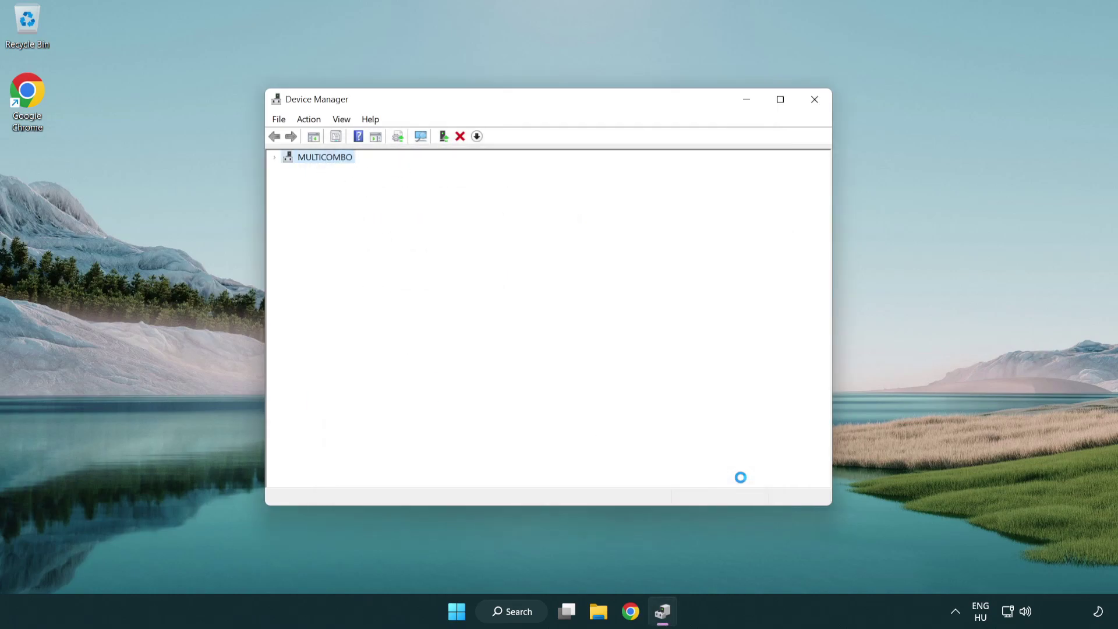
pyautogui.click(816, 102)
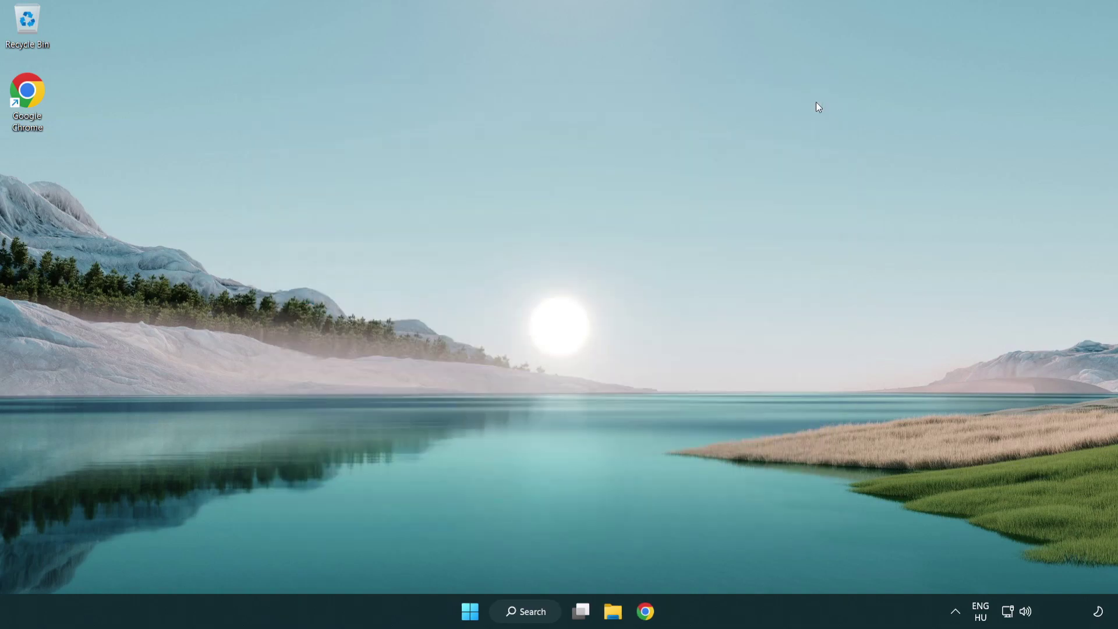
pyautogui.click(481, 611)
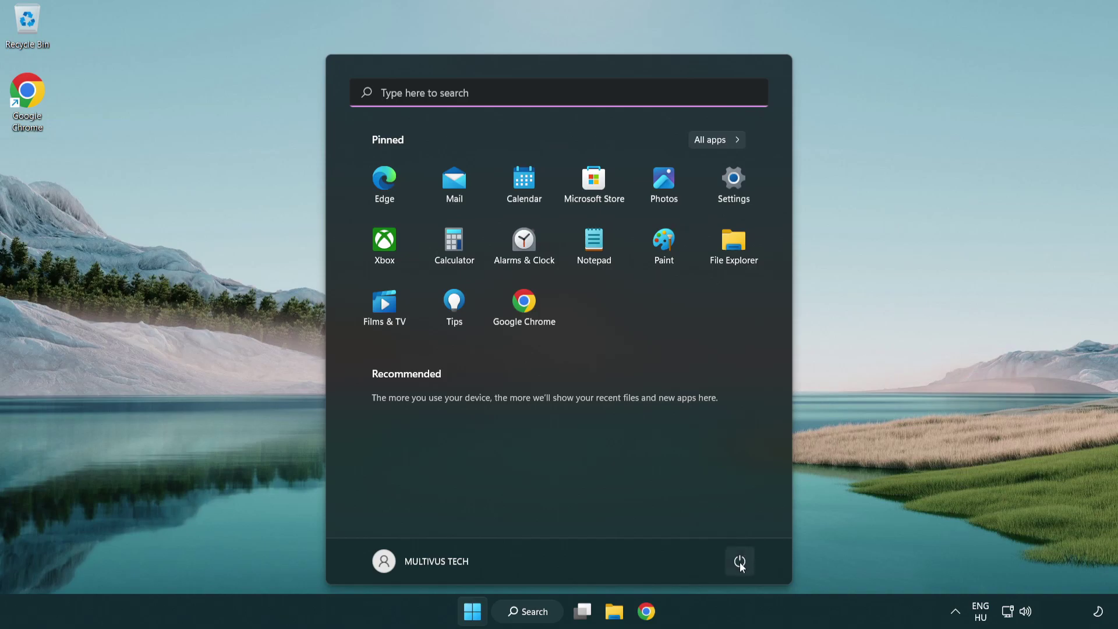
pyautogui.click(740, 563)
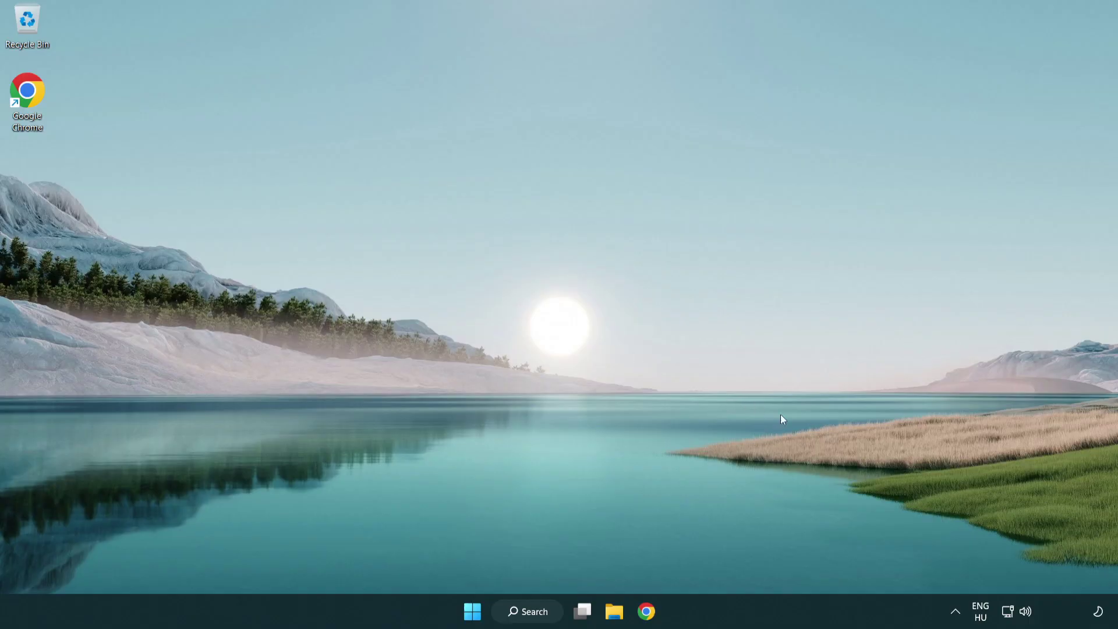
# - Launch the Playing Audio troubleshooter from the taskbar speaker icon's Troubleshoot sound problems option
pyautogui.rightClick(1027, 612)
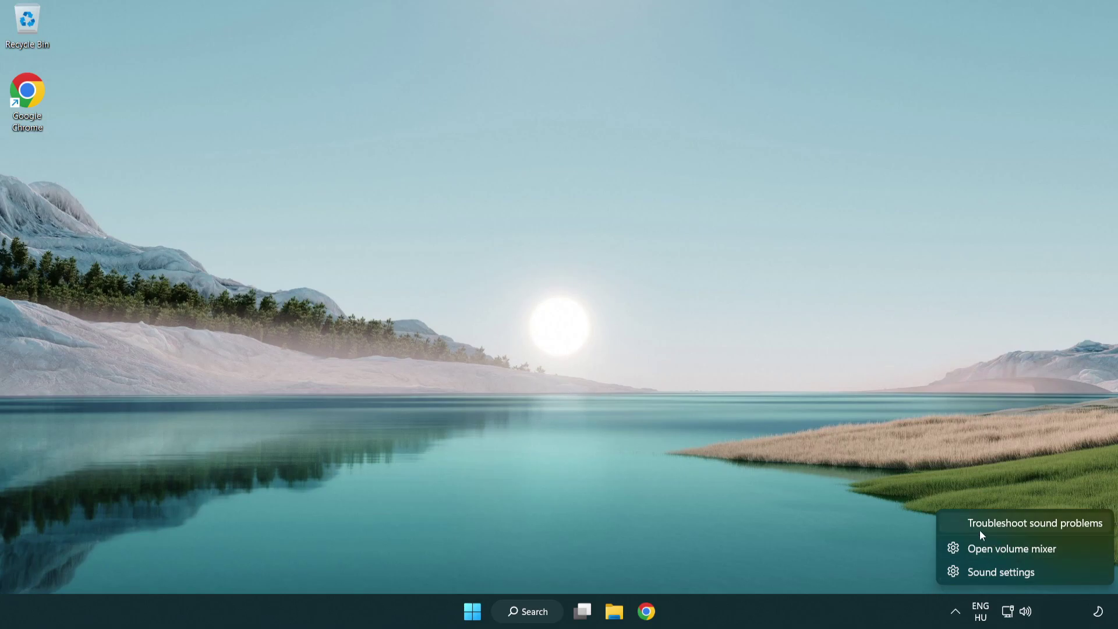
pyautogui.click(1023, 530)
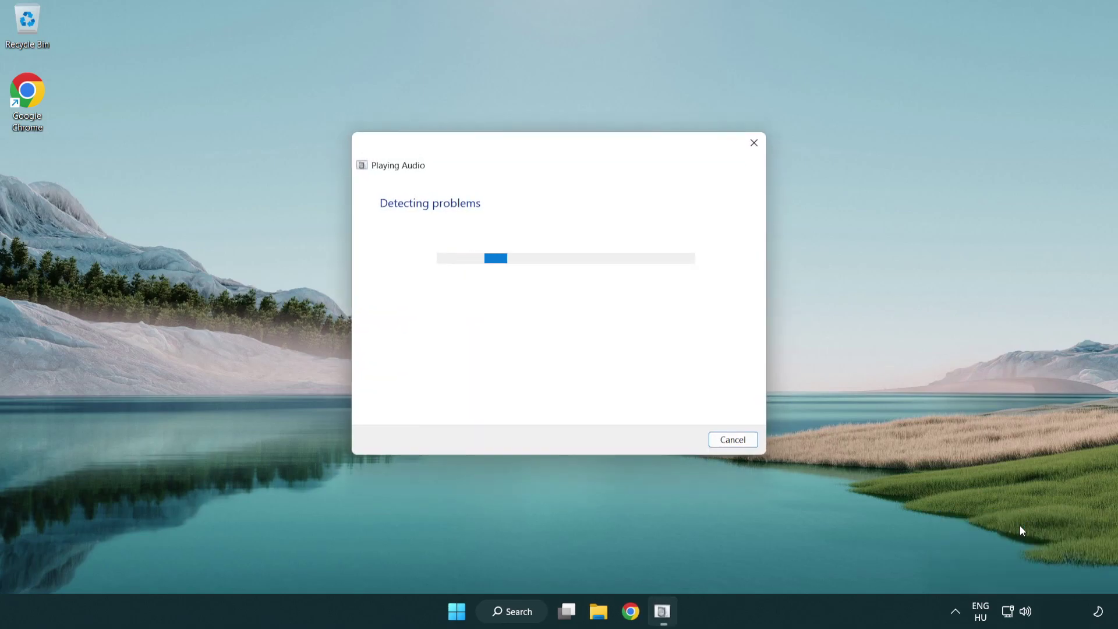